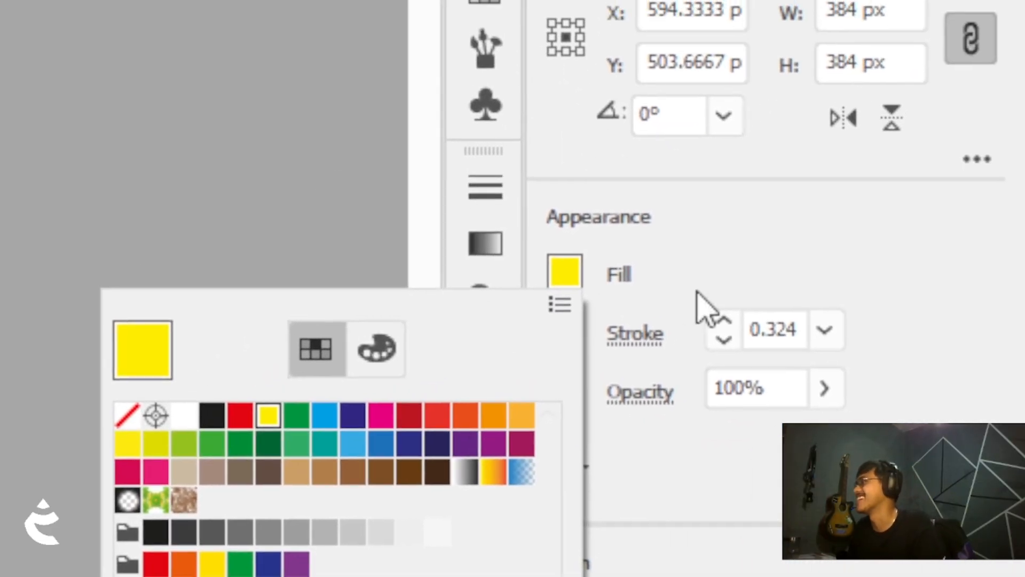
Close the fill swatches and increase the square's stroke weight
{"action": "left_click", "coordinate": [698, 291]}
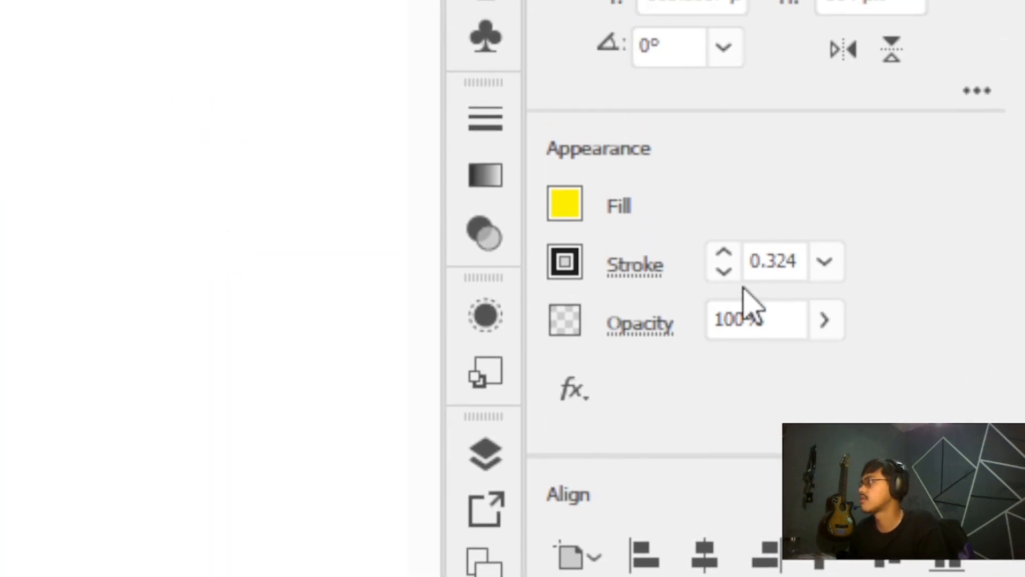
{"action": "left_click", "coordinate": [723, 253]}
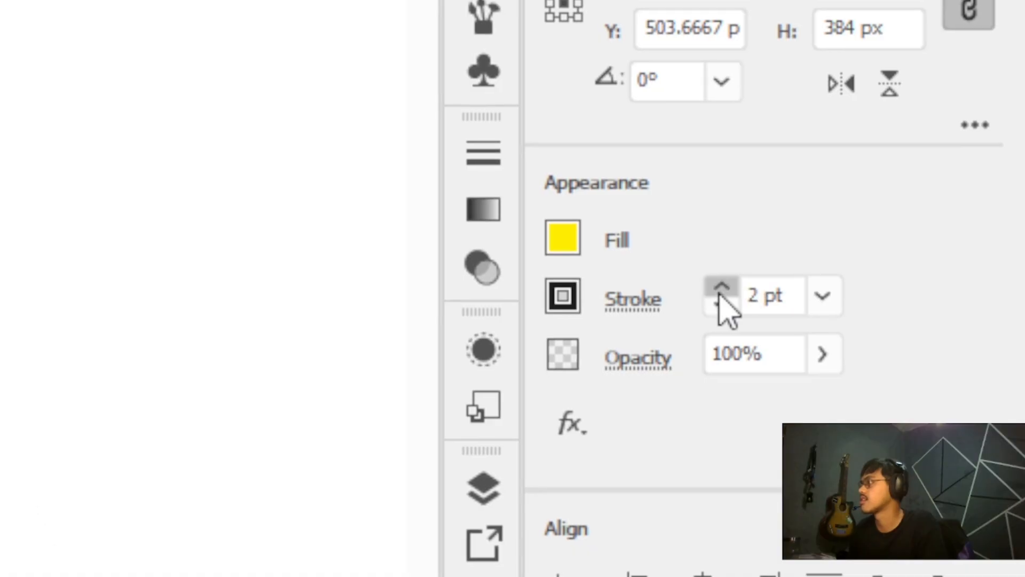
{"action": "left_click", "coordinate": [719, 296]}
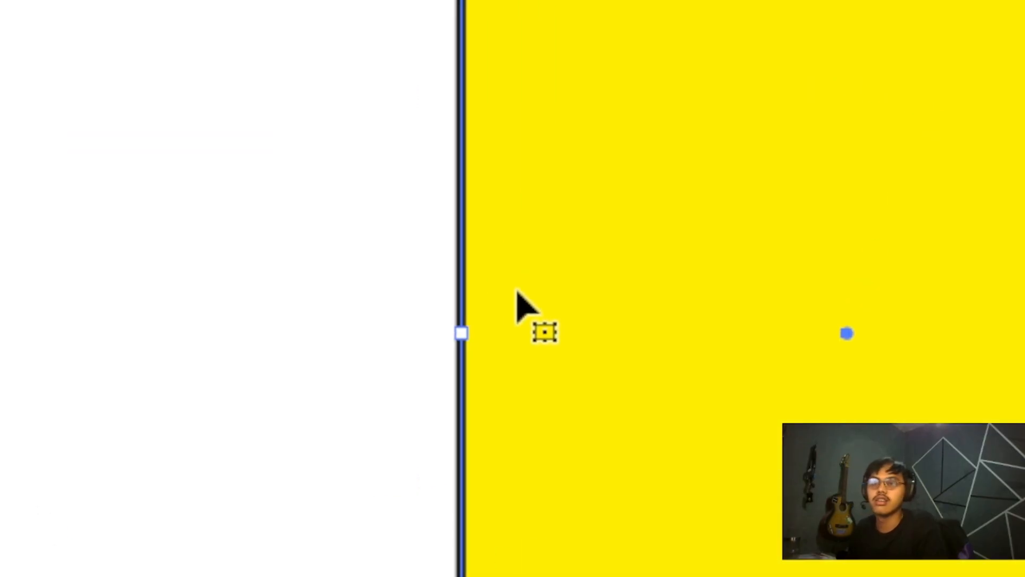
Scale the yellow square up proportionally from a corner
{"action": "key", "text": "z"}
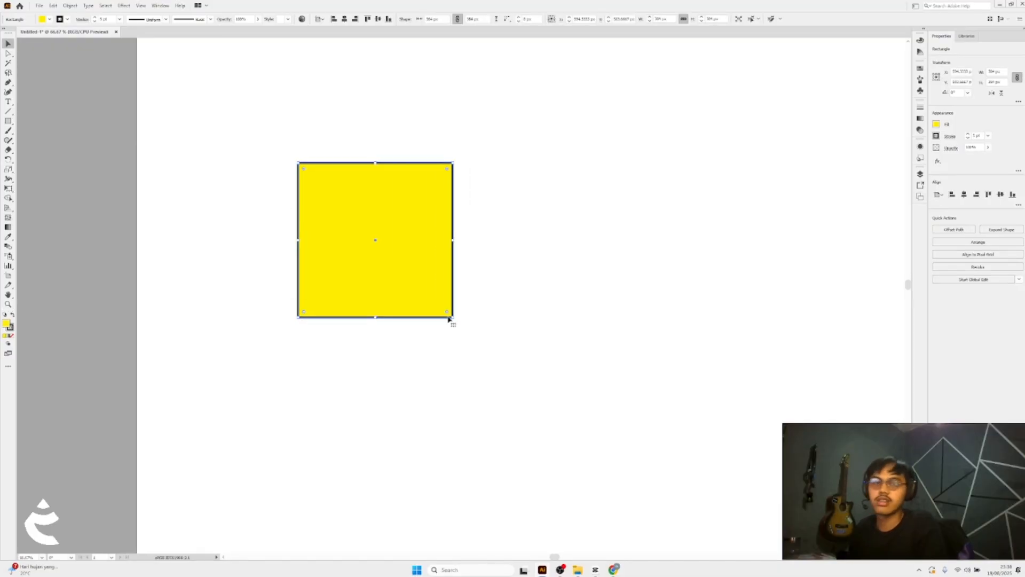
{"action": "left_click_drag", "start_coordinate": [486, 285], "coordinate": [510, 282]}
{"action": "left_click_drag", "start_coordinate": [419, 252], "coordinate": [454, 281]}
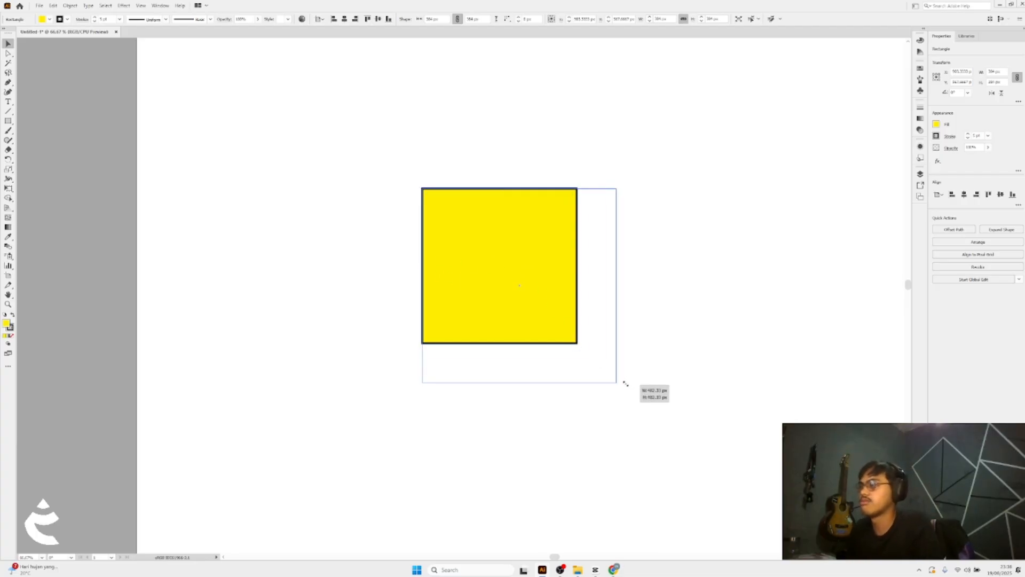
{"action": "left_click_drag", "start_coordinate": [664, 415], "coordinate": [665, 416]}
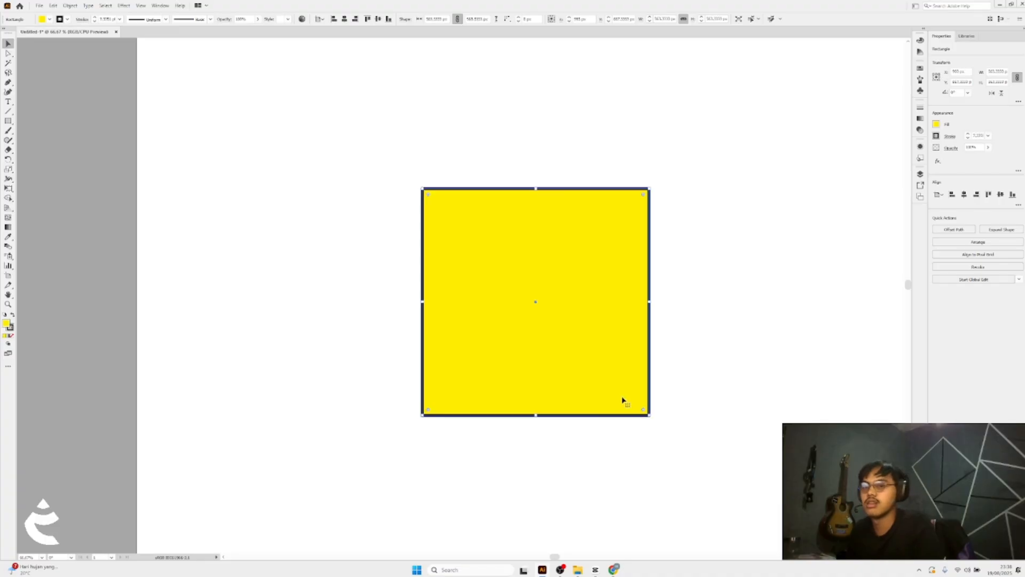
Try resizing the square into a rectangle and undo both resizes
{"action": "scroll", "coordinate": [623, 399], "scroll_direction": "right", "scroll_amount": 1}
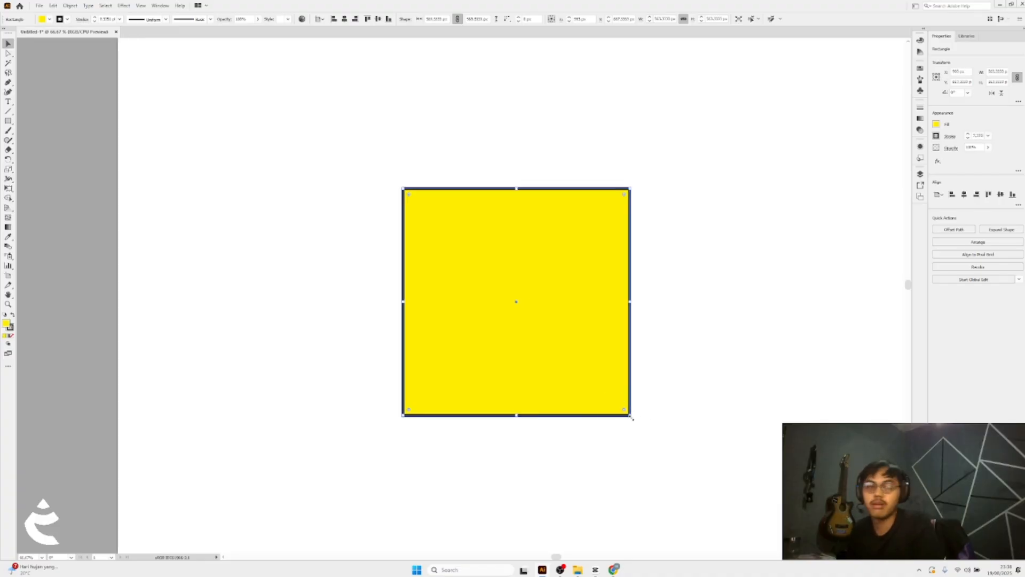
{"action": "left_click_drag", "start_coordinate": [630, 269], "coordinate": [591, 343]}
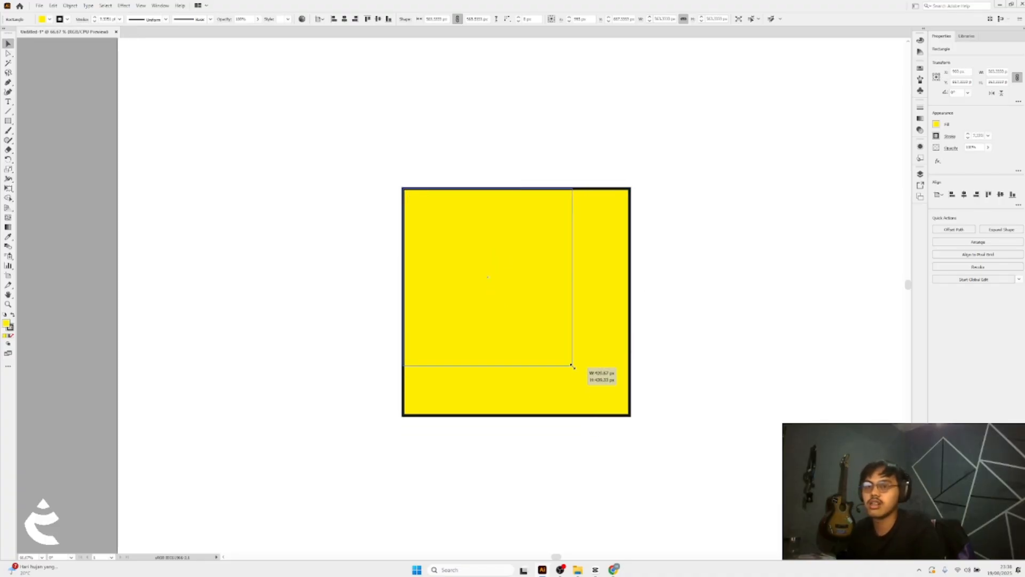
{"action": "left_click_drag", "start_coordinate": [646, 337], "coordinate": [650, 369]}
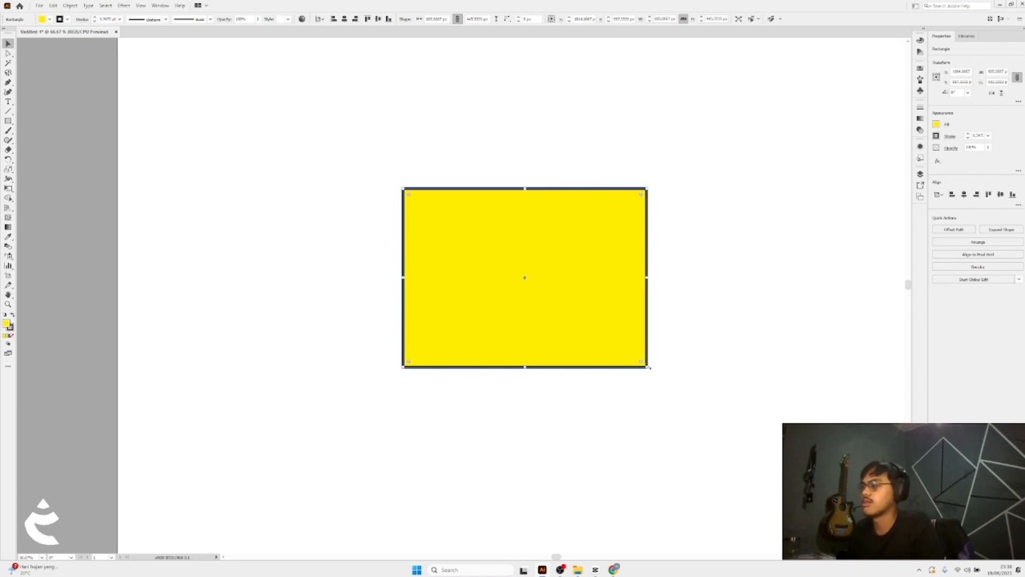
{"action": "key", "text": "ctrl+z"}
{"action": "key", "text": "ctrl+z"}
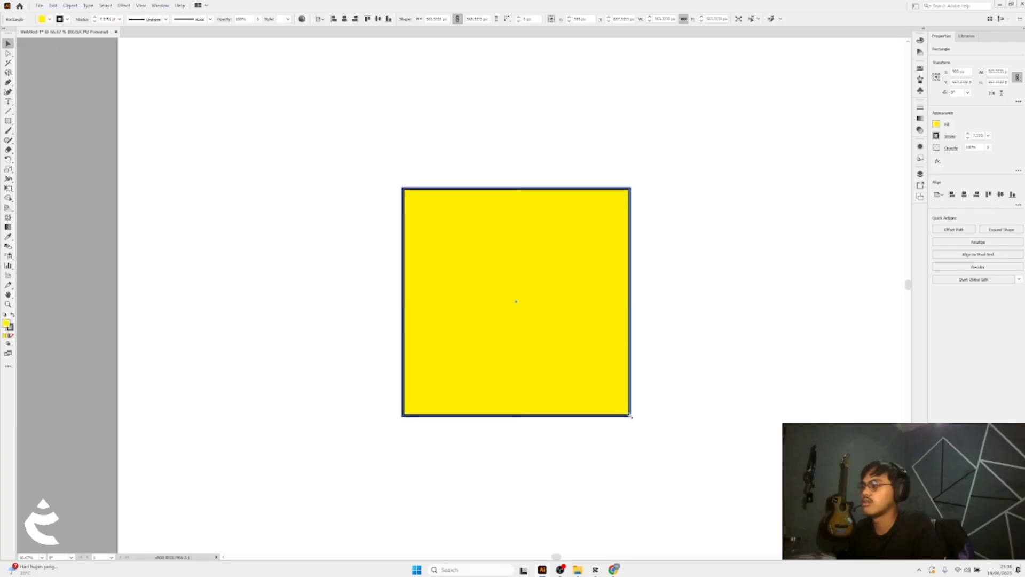
Enlarge the square proportionally to 847 px
{"action": "left_click_drag", "start_coordinate": [602, 383], "coordinate": [598, 382]}
{"action": "scroll", "coordinate": [522, 339], "scroll_direction": "left", "scroll_amount": 1}
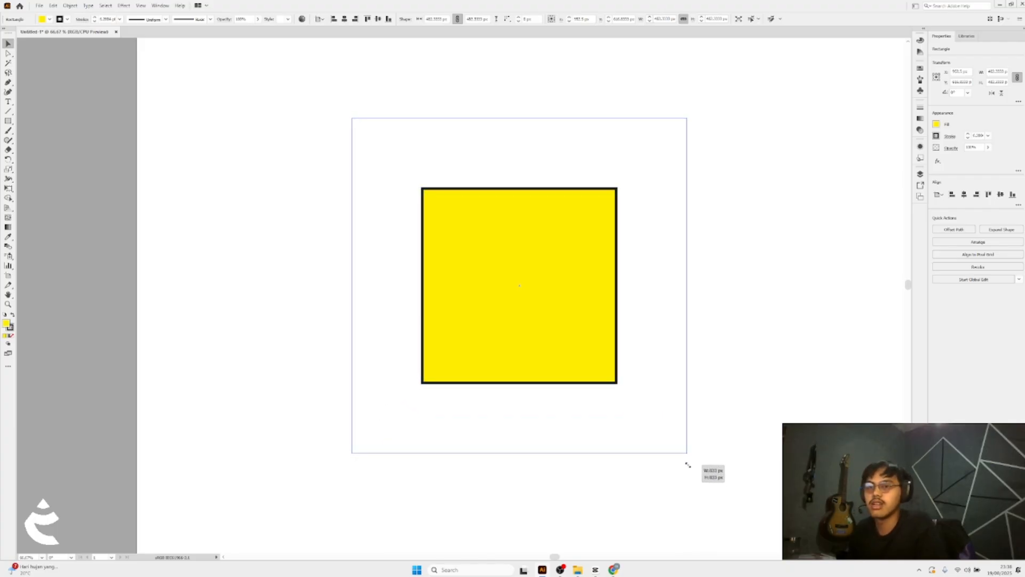
{"action": "left_click_drag", "start_coordinate": [690, 471], "coordinate": [690, 470]}
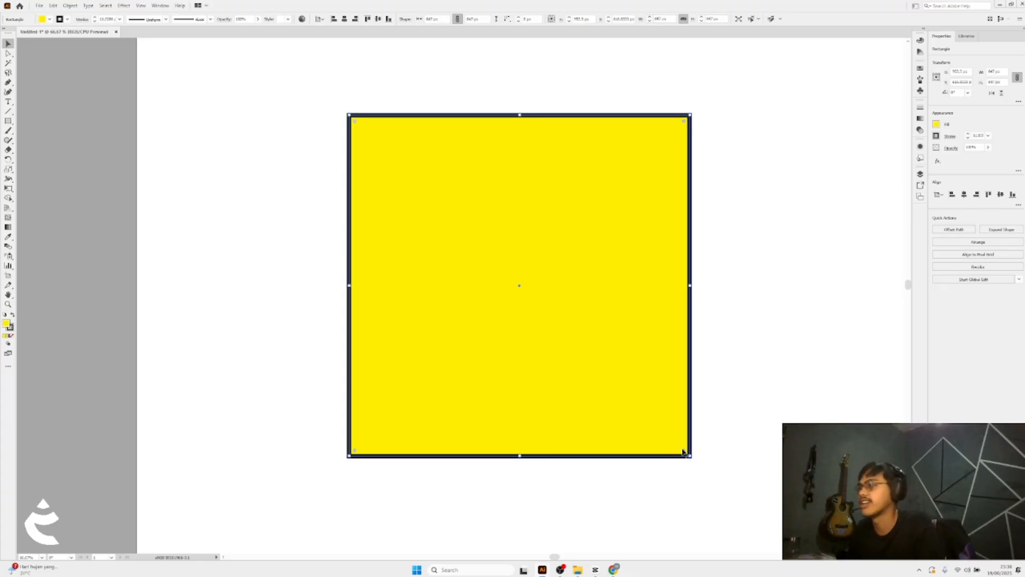
Align the square to the centre of the artboard
{"action": "scroll", "coordinate": [549, 342], "scroll_direction": "up", "scroll_amount": 1}
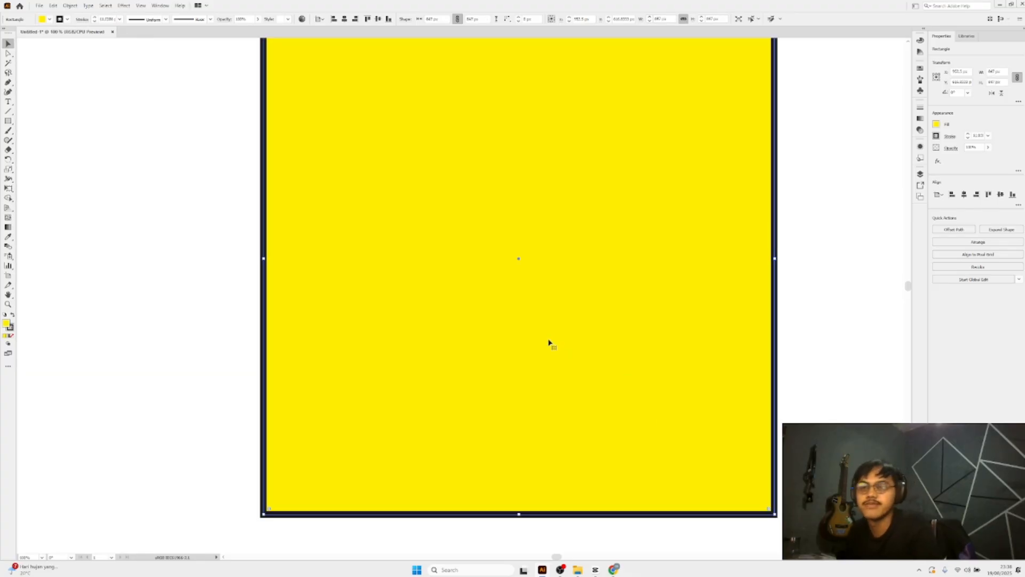
{"action": "scroll", "coordinate": [550, 343], "scroll_direction": "down", "scroll_amount": 3}
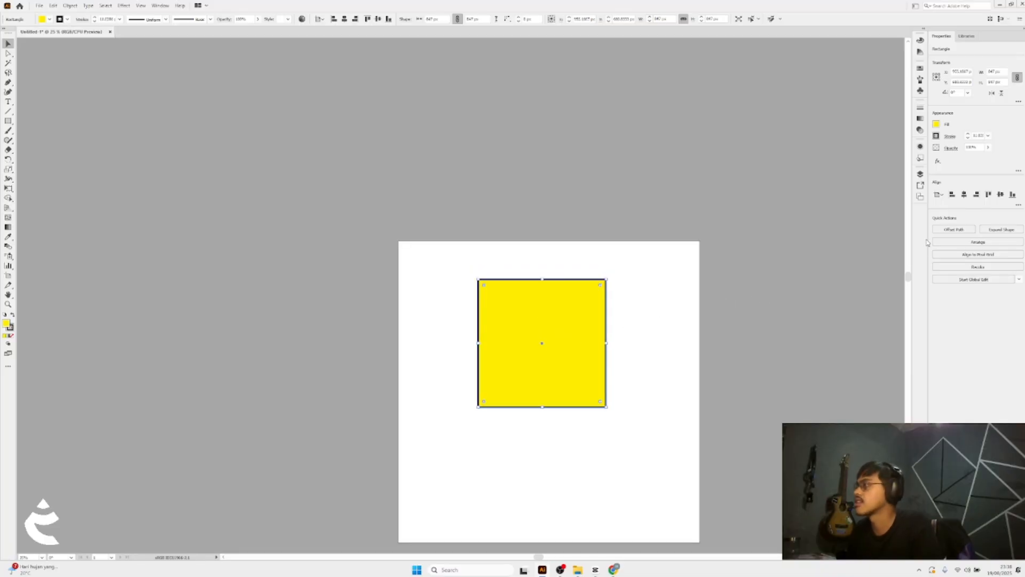
{"action": "left_click", "coordinate": [1001, 194]}
{"action": "scroll", "coordinate": [592, 304], "scroll_direction": "down", "scroll_amount": 1}
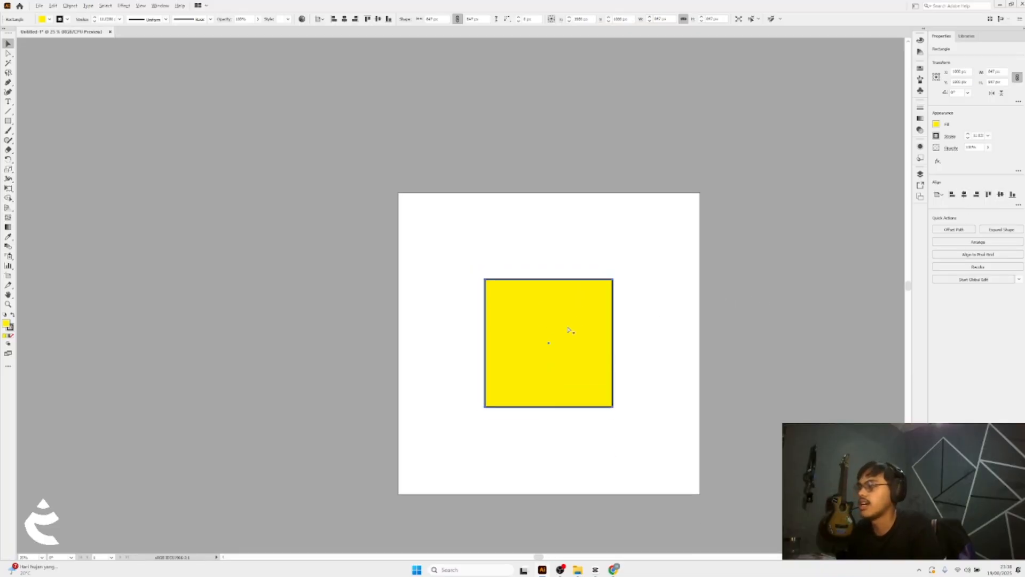
Set the stroke's corner style to Round Join
{"action": "scroll", "coordinate": [567, 326], "scroll_direction": "up", "scroll_amount": 2}
{"action": "scroll", "coordinate": [580, 267], "scroll_direction": "up", "scroll_amount": 1}
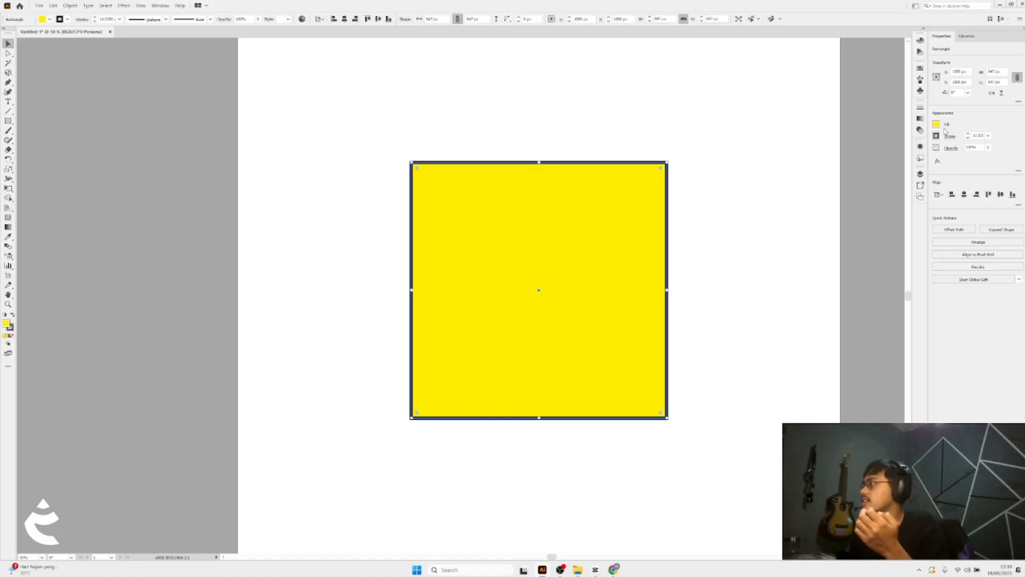
{"action": "key", "text": "z"}
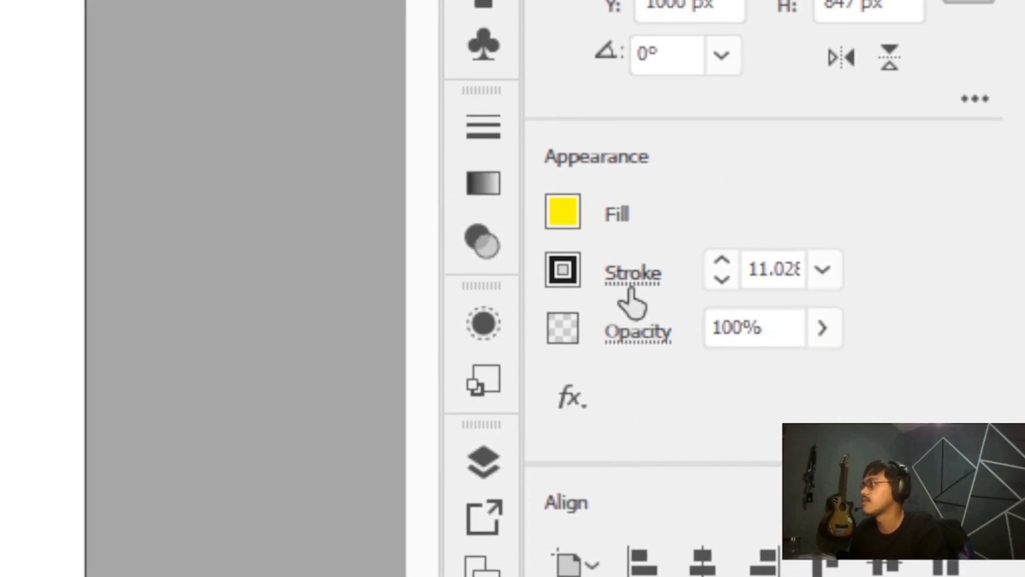
{"action": "left_click", "coordinate": [629, 290]}
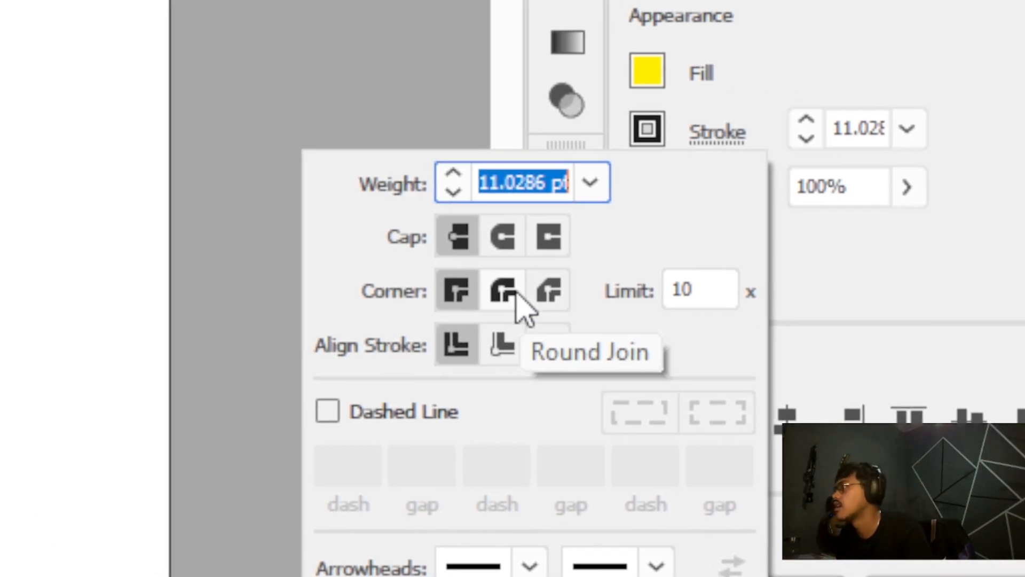
{"action": "left_click", "coordinate": [516, 294]}
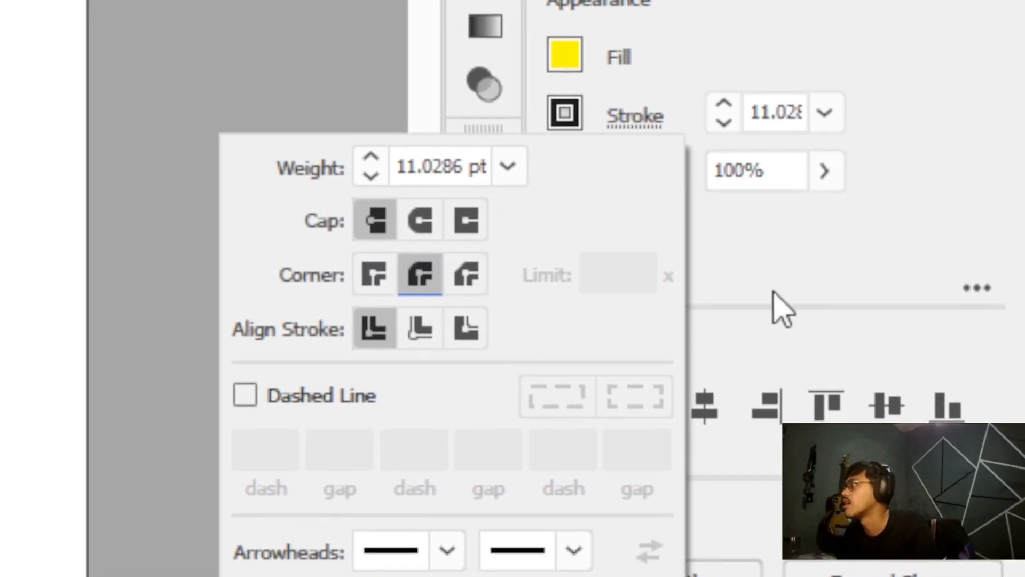
Increase the square's stroke weight to 26 pt
{"action": "left_click", "coordinate": [790, 291]}
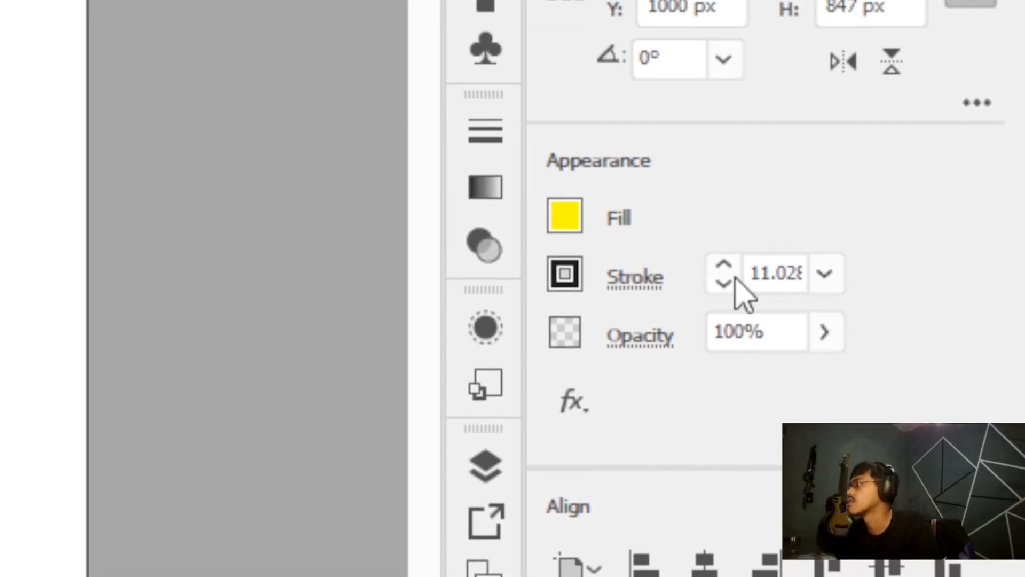
{"action": "left_click", "coordinate": [736, 291]}
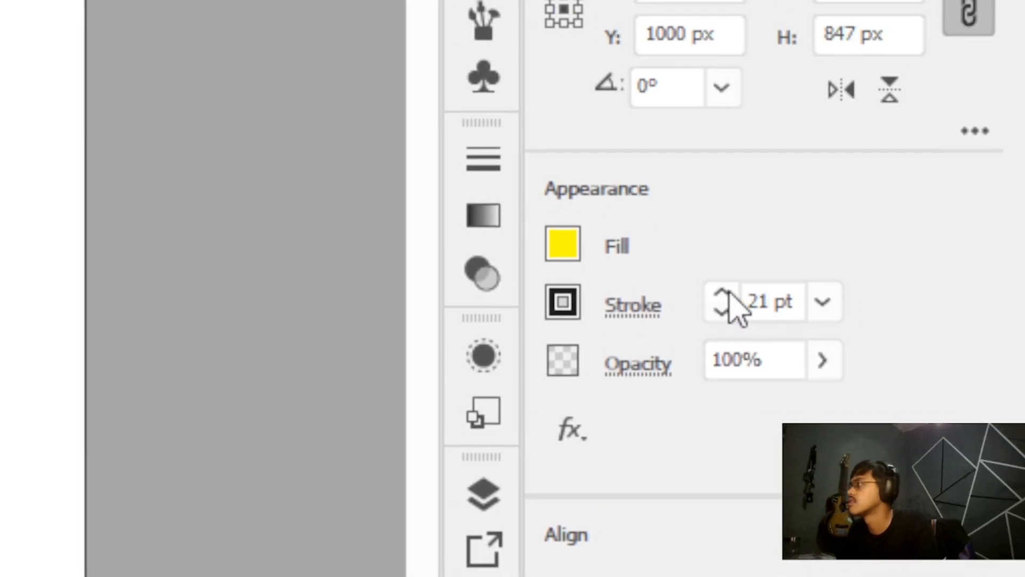
{"action": "key", "text": "z"}
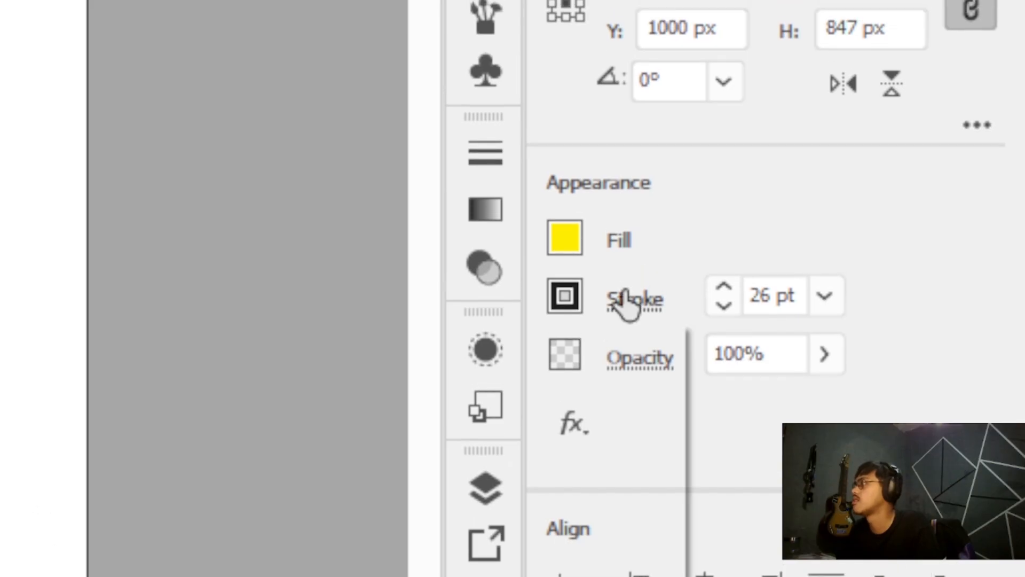
Enable Dashed Line on the stroke with exact dash lengths and a 2 pt dash
{"action": "left_click", "coordinate": [619, 293]}
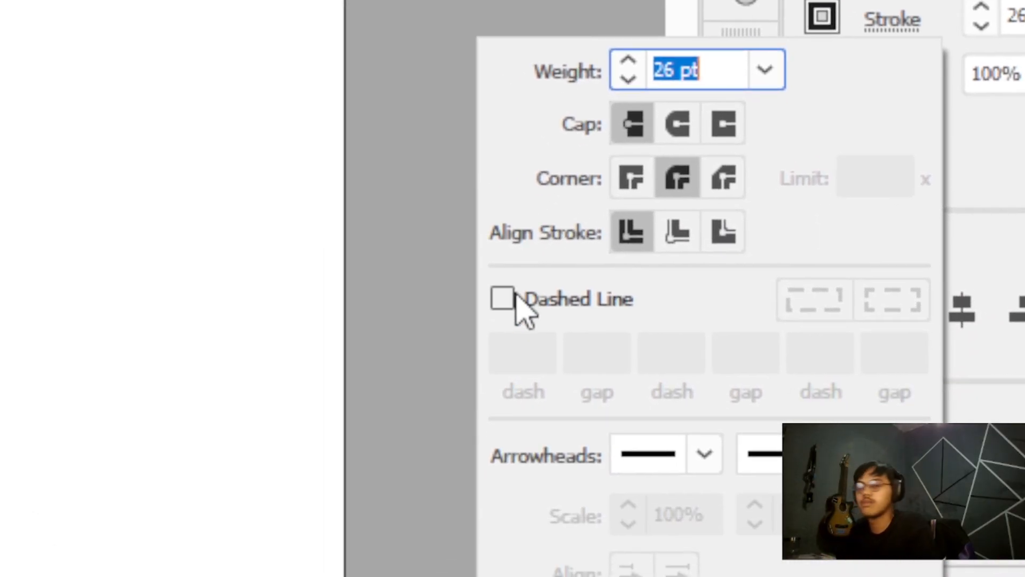
{"action": "left_click", "coordinate": [516, 295]}
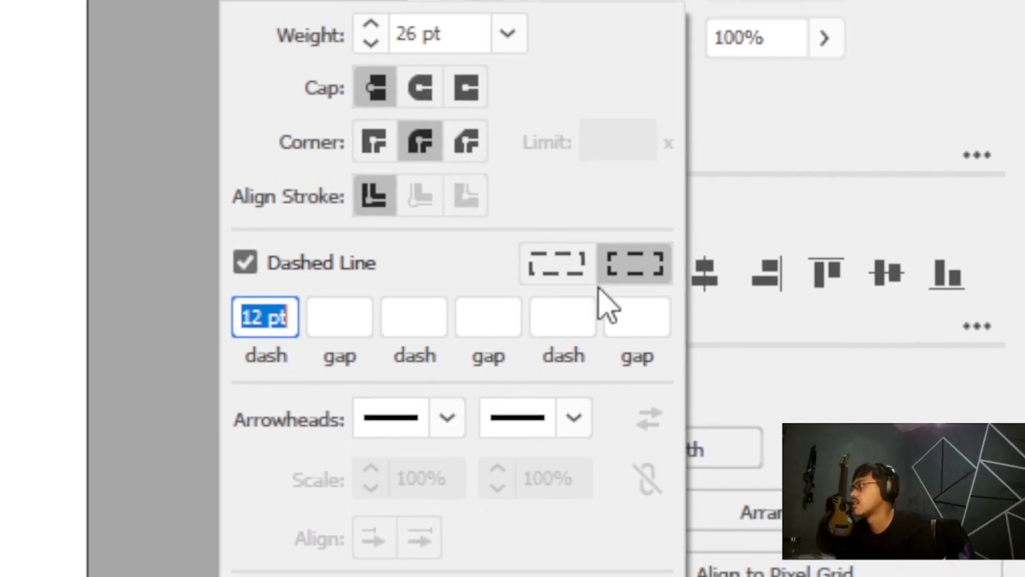
{"action": "left_click", "coordinate": [581, 275]}
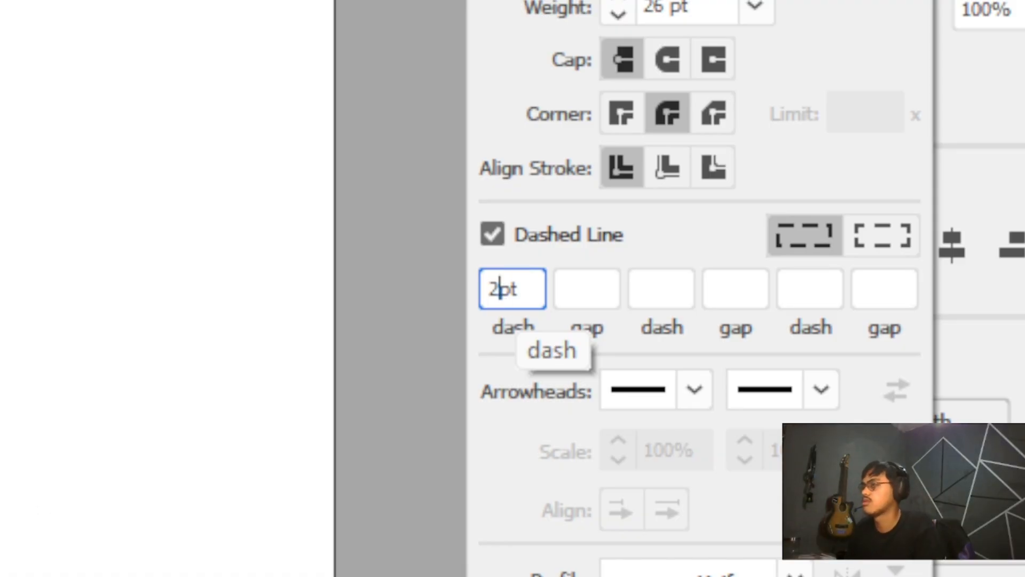
{"action": "key", "text": "Return"}
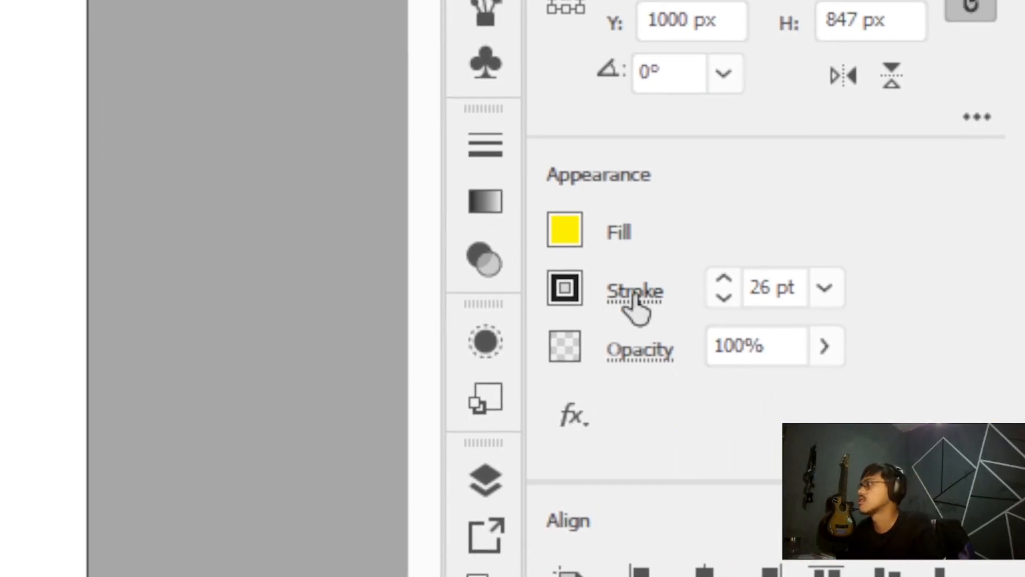
Set the dash length to 10 pt
{"action": "left_click", "coordinate": [631, 293]}
{"action": "left_click", "coordinate": [449, 466]}
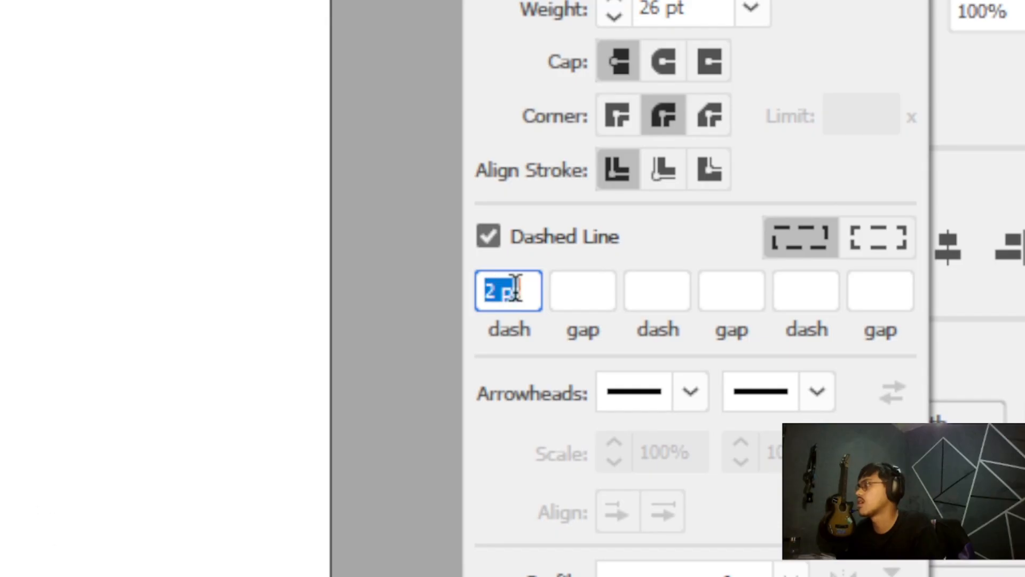
{"action": "key", "text": "Return"}
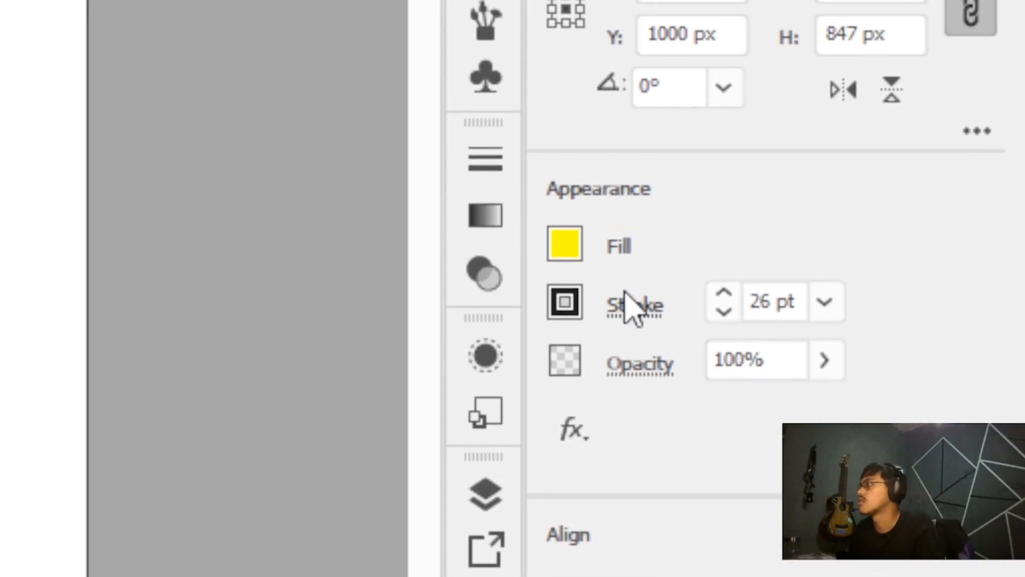
Set the dash gap to 2 pt
{"action": "left_click", "coordinate": [626, 293]}
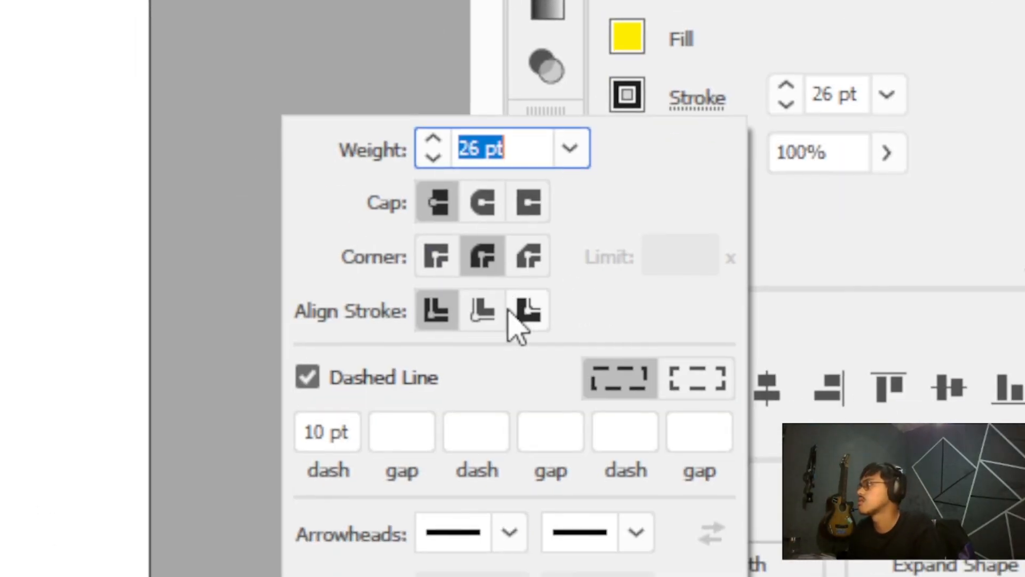
{"action": "left_click", "coordinate": [518, 288]}
{"action": "type", "text": "2"}
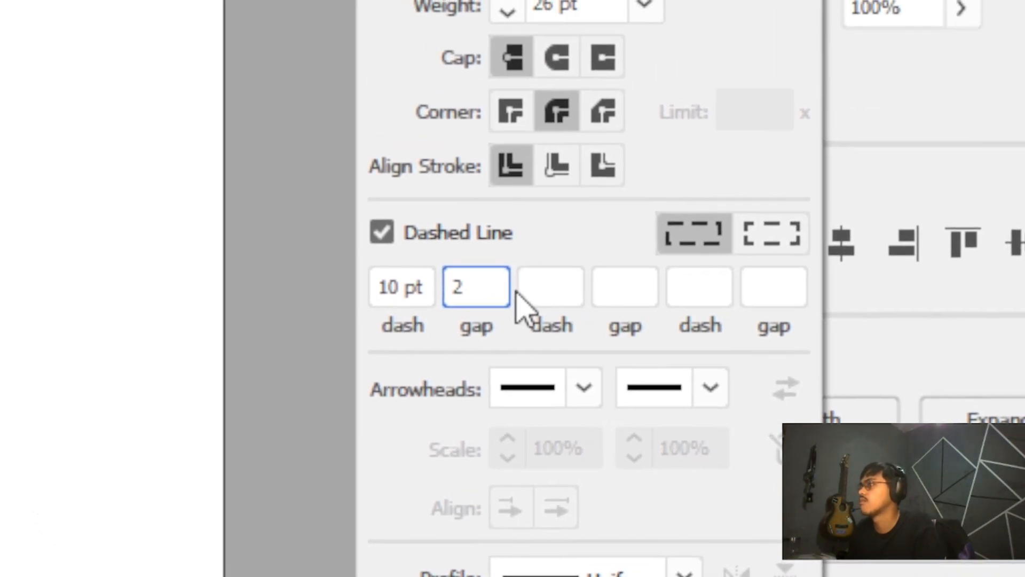
Toggle Dashed Line off and on again and set the dash to 2 pt
{"action": "left_click", "coordinate": [506, 235]}
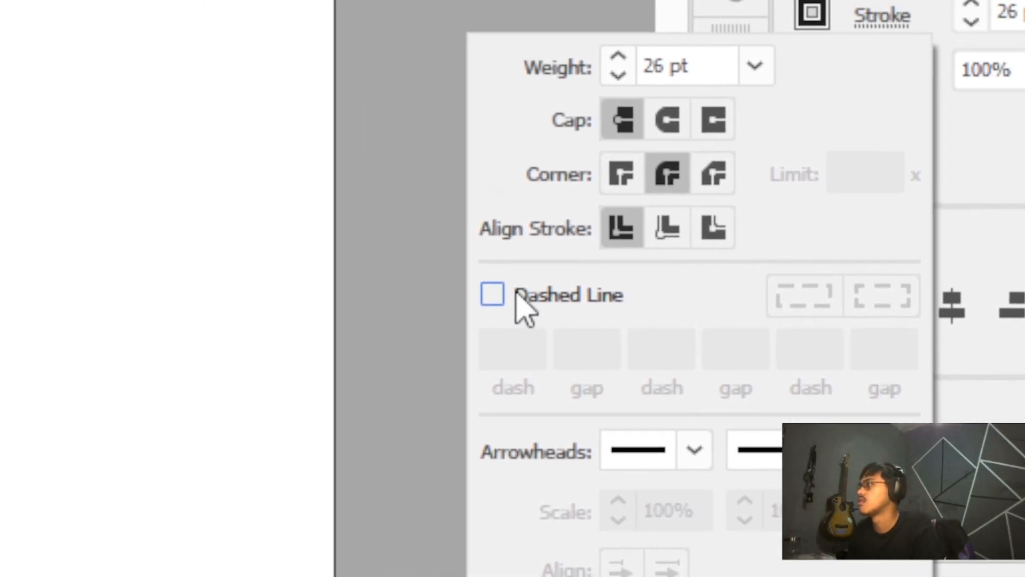
{"action": "left_click", "coordinate": [380, 166]}
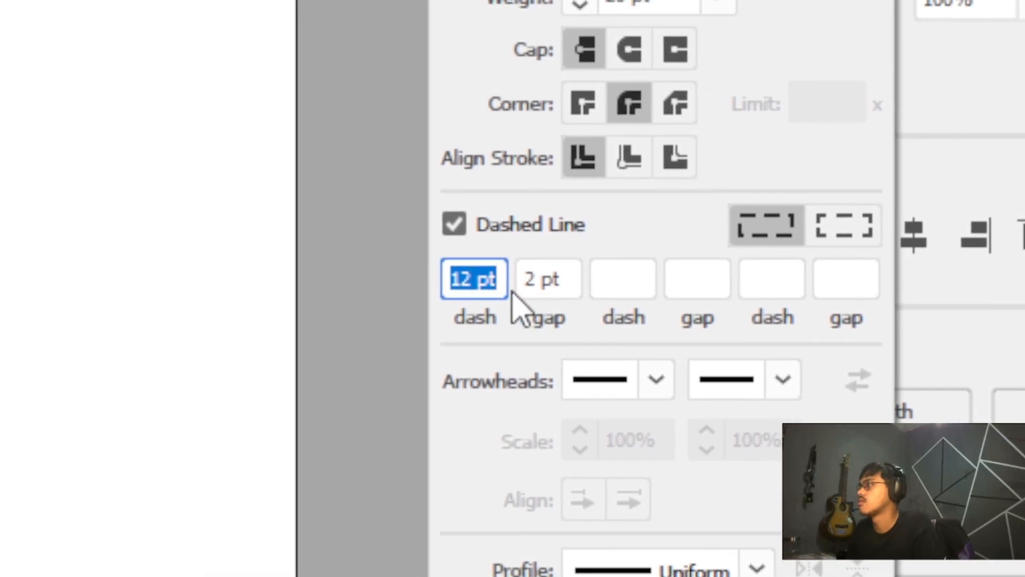
{"action": "type", "text": "2"}
Commit the dash settings and keep the option preserving exact dash and gap lengths
{"action": "left_click", "coordinate": [533, 218]}
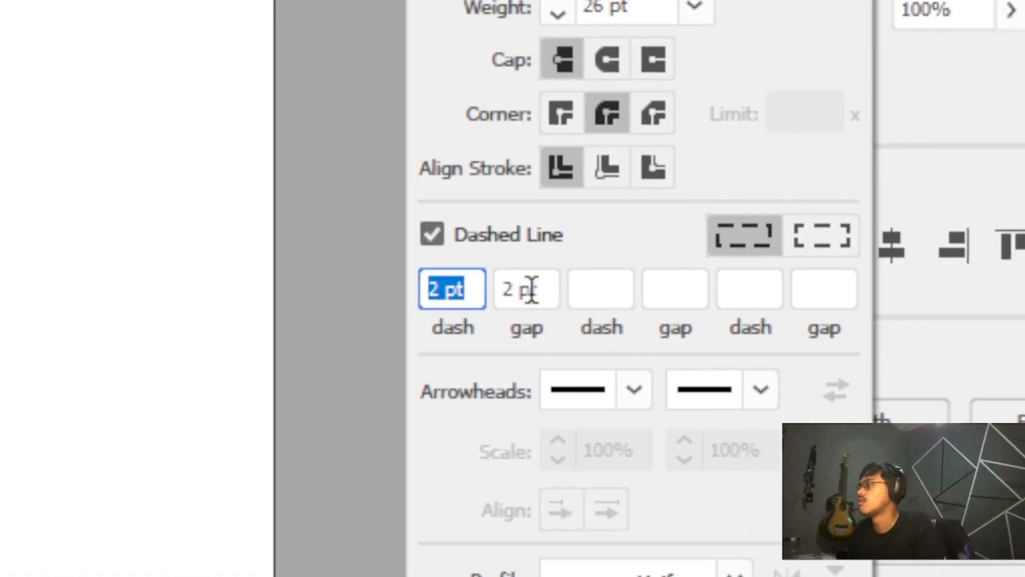
{"action": "left_click", "coordinate": [661, 351]}
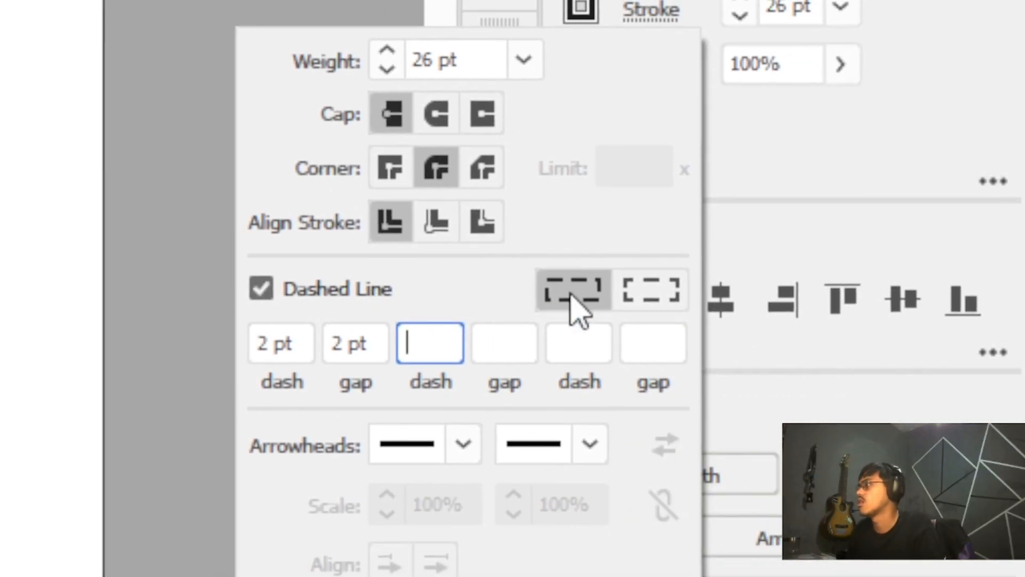
{"action": "left_click", "coordinate": [571, 293]}
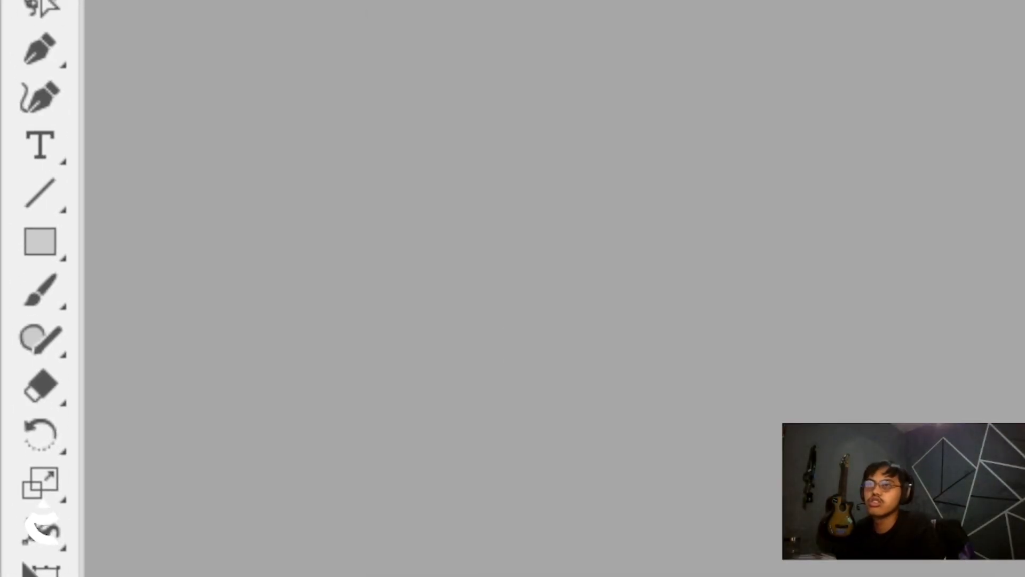
Draw a horizontal line below the square with the Line Segment tool
{"action": "left_click", "coordinate": [49, 291]}
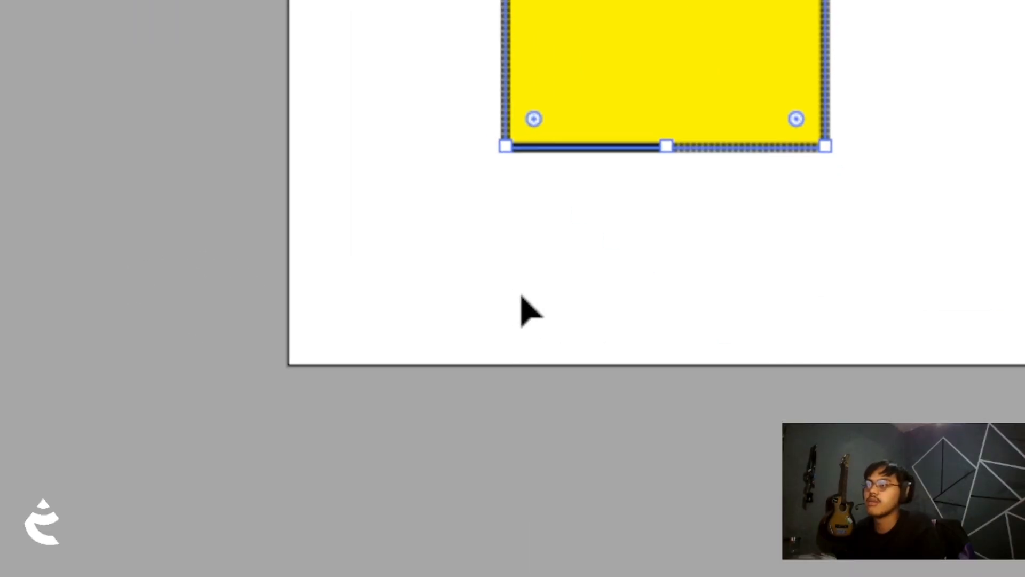
{"action": "scroll", "coordinate": [521, 299], "scroll_direction": "up", "scroll_amount": 3}
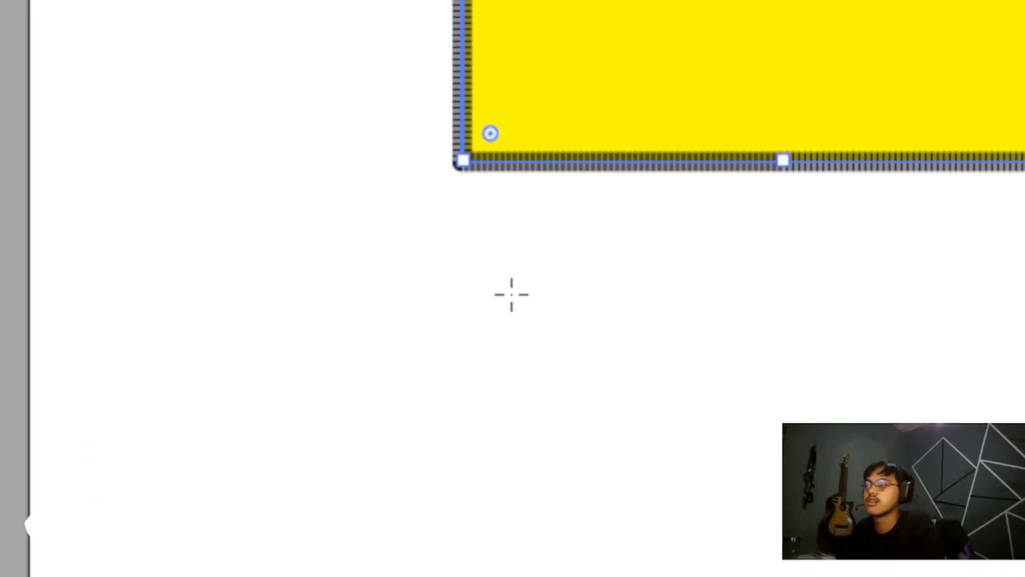
{"action": "left_click_drag", "start_coordinate": [394, 288], "coordinate": [517, 293]}
{"action": "scroll", "coordinate": [319, 325], "scroll_direction": "up", "scroll_amount": 2}
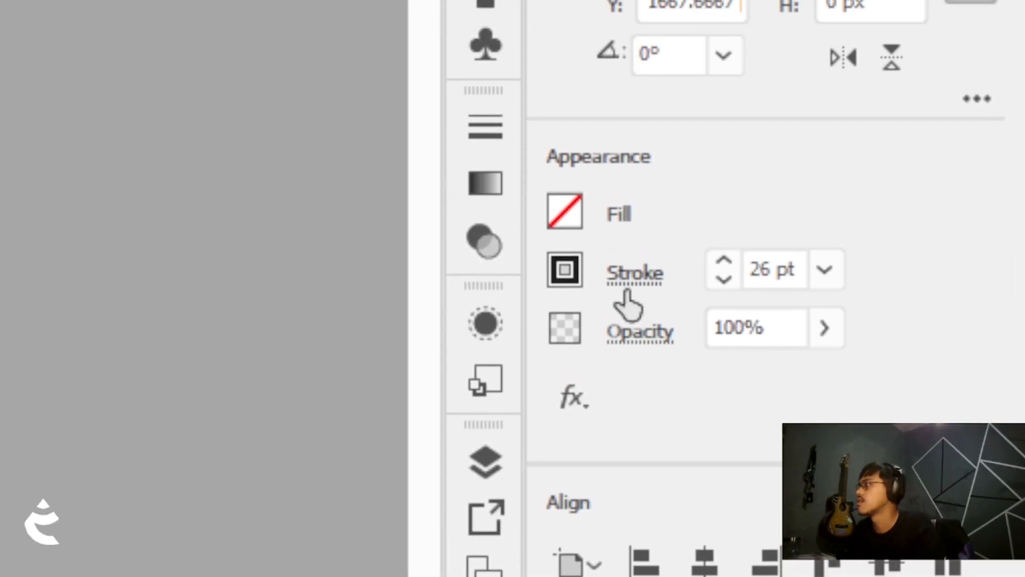
Give the line a 9 pt stroke with dashes aligned to corners and path ends
{"action": "left_click", "coordinate": [636, 256]}
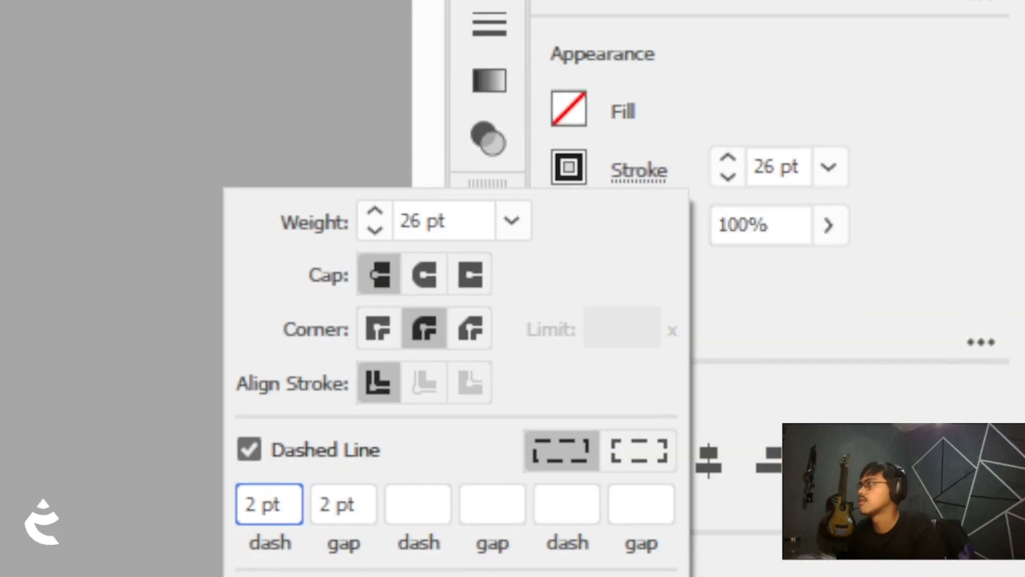
{"action": "left_click", "coordinate": [803, 295]}
{"action": "left_click", "coordinate": [721, 292]}
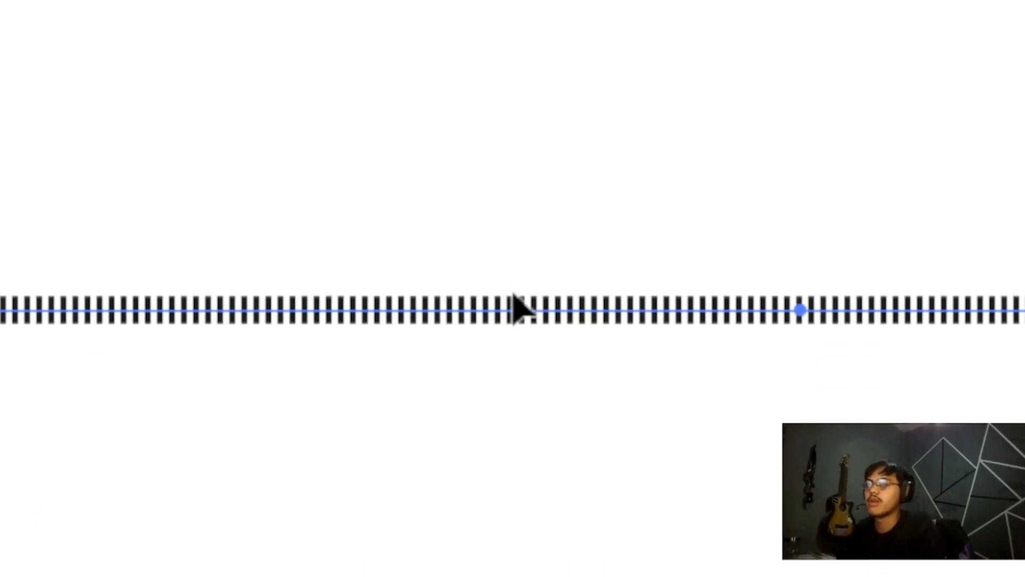
{"action": "left_click", "coordinate": [633, 303]}
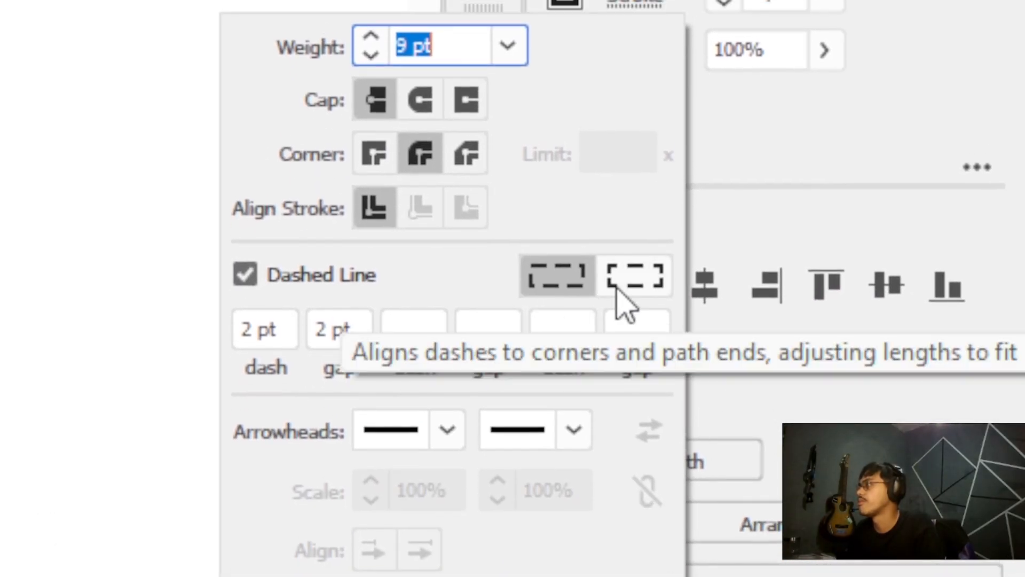
{"action": "left_click", "coordinate": [739, 414]}
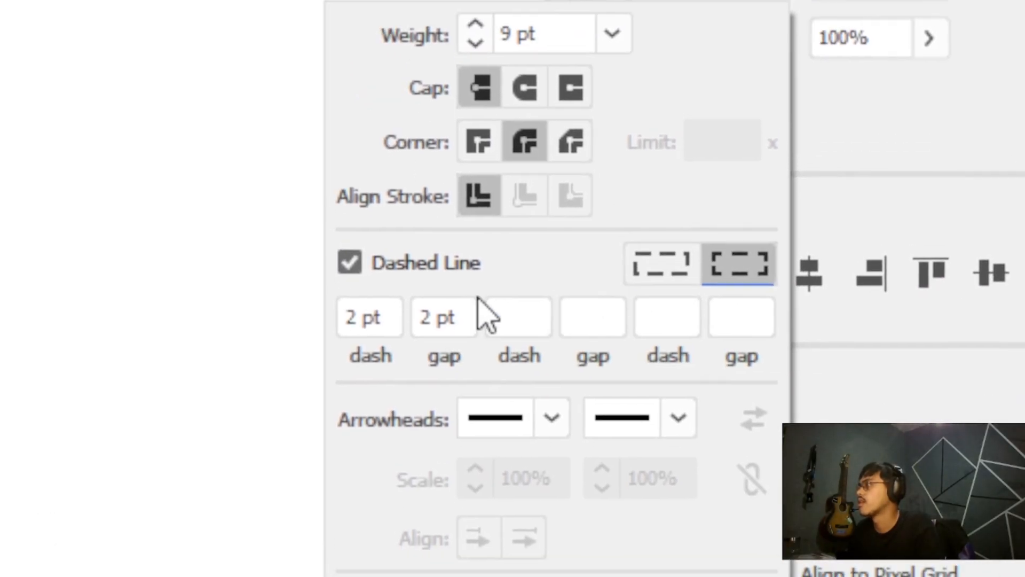
Set the line's dash to 20 pt and its gap to 11 pt
{"action": "left_click", "coordinate": [367, 316]}
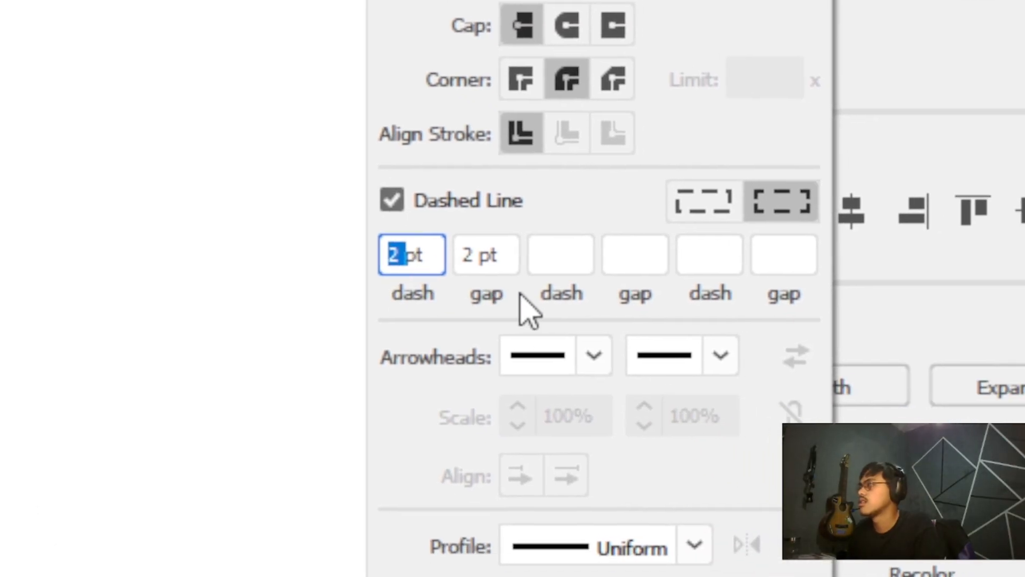
{"action": "type", "text": "1"}
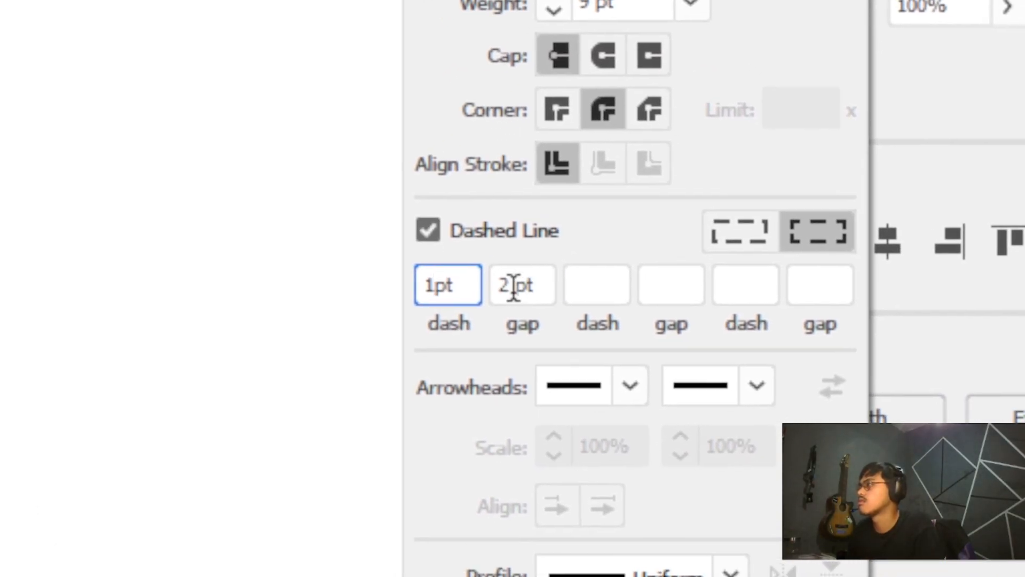
{"action": "key", "text": "BackSpace"}
{"action": "type", "text": "2"}
{"action": "double_click", "coordinate": [501, 305]}
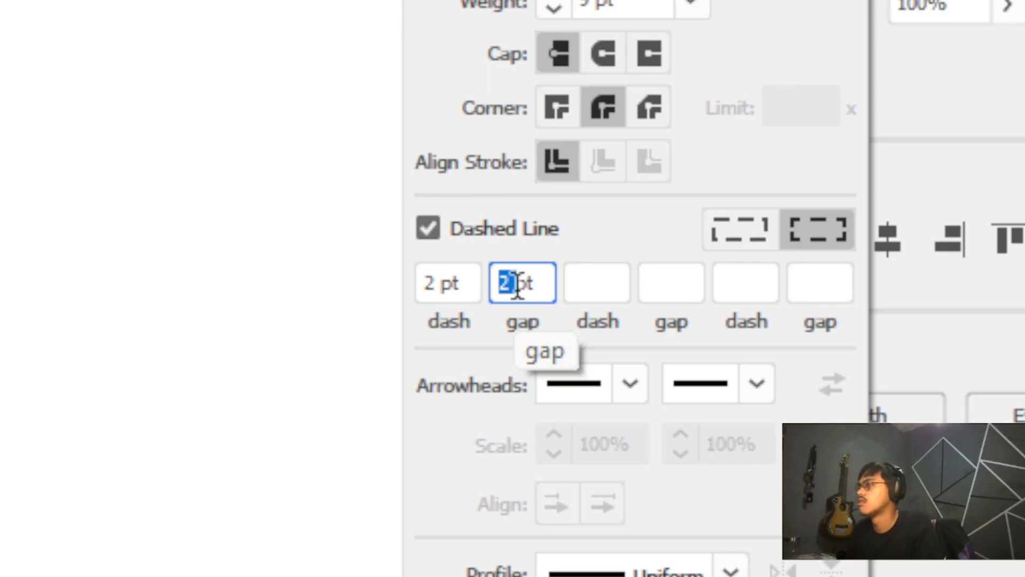
{"action": "type", "text": "1"}
{"action": "key", "text": "Return"}
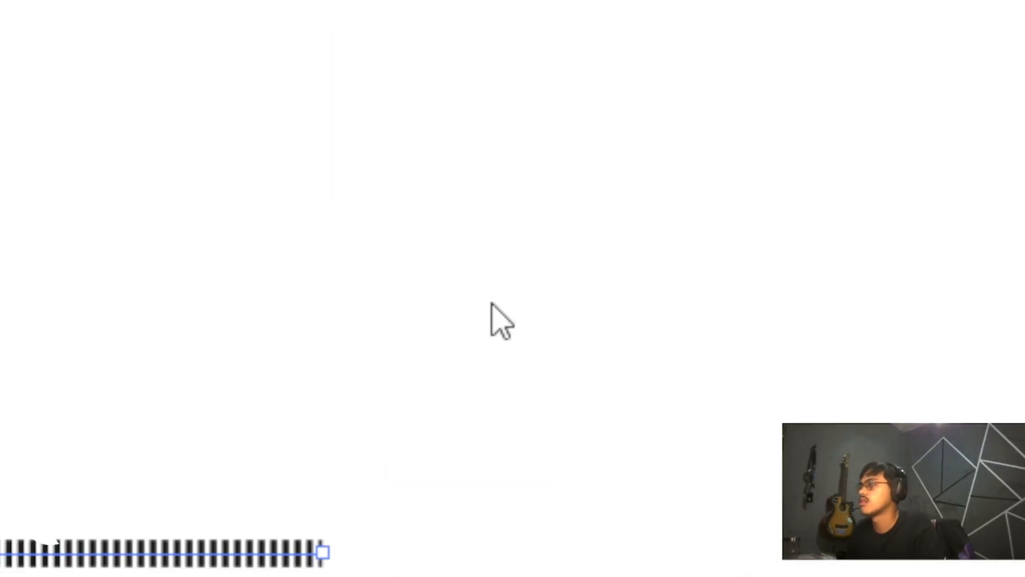
{"action": "key", "text": "Tab"}
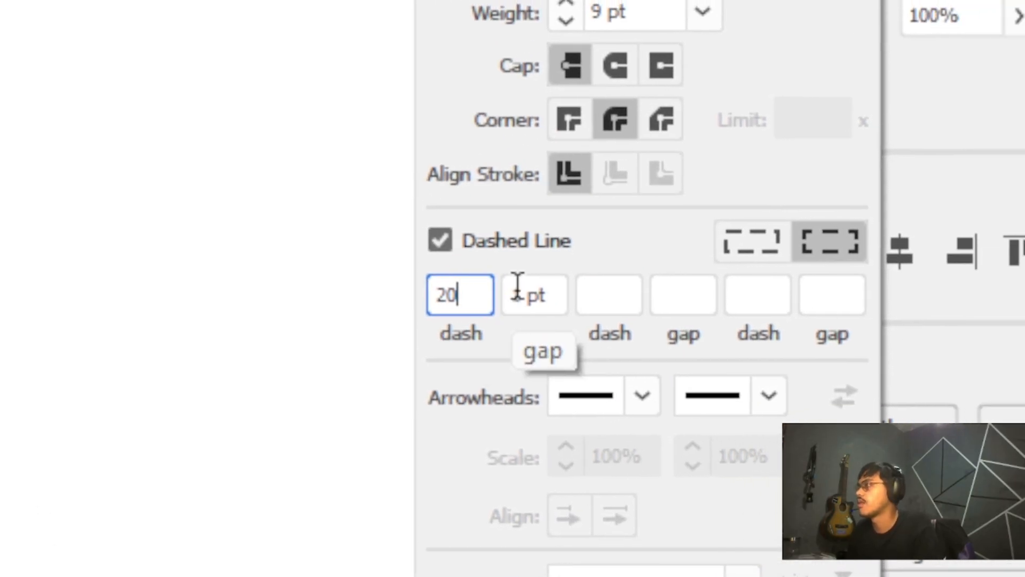
{"action": "type", "text": "11"}
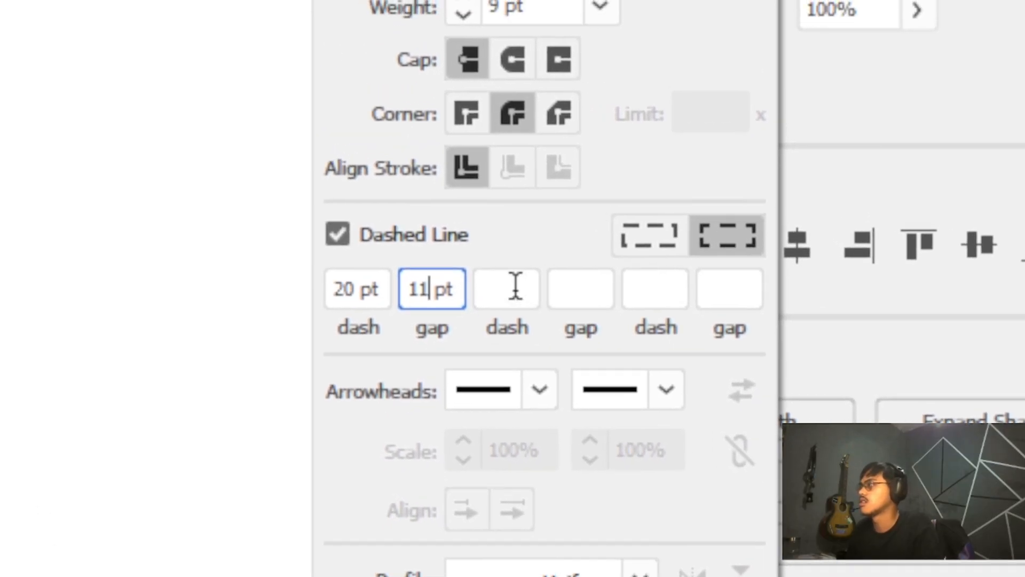
{"action": "left_click", "coordinate": [521, 353]}
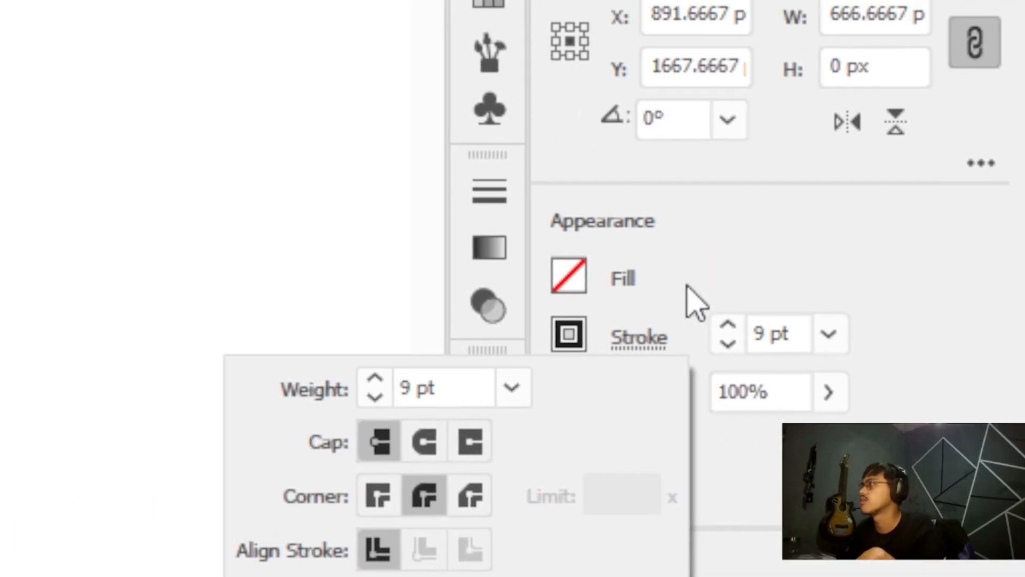
Select the square and lengthen the dashes of its stroke
{"action": "left_click", "coordinate": [687, 284]}
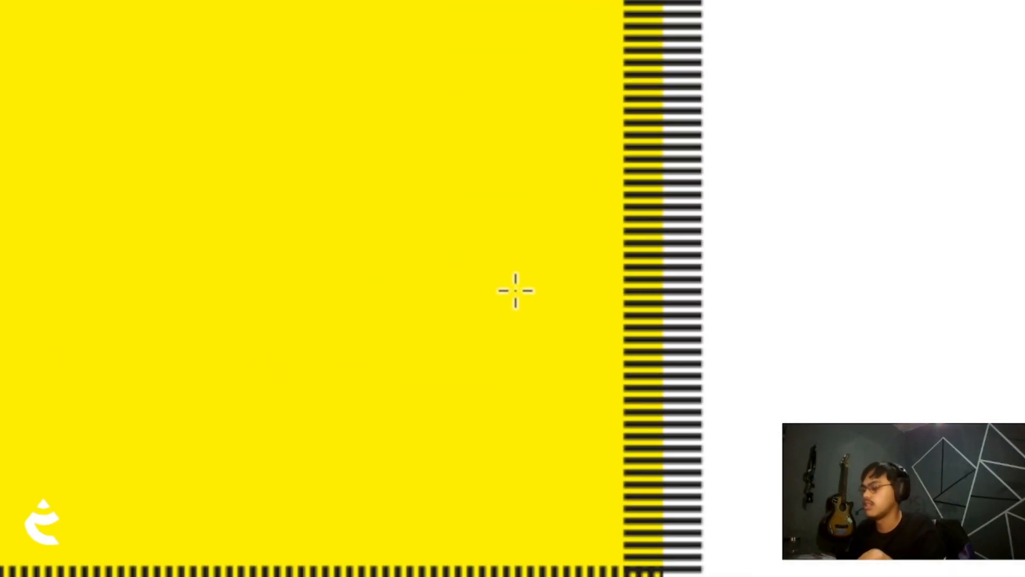
{"action": "key", "text": "v"}
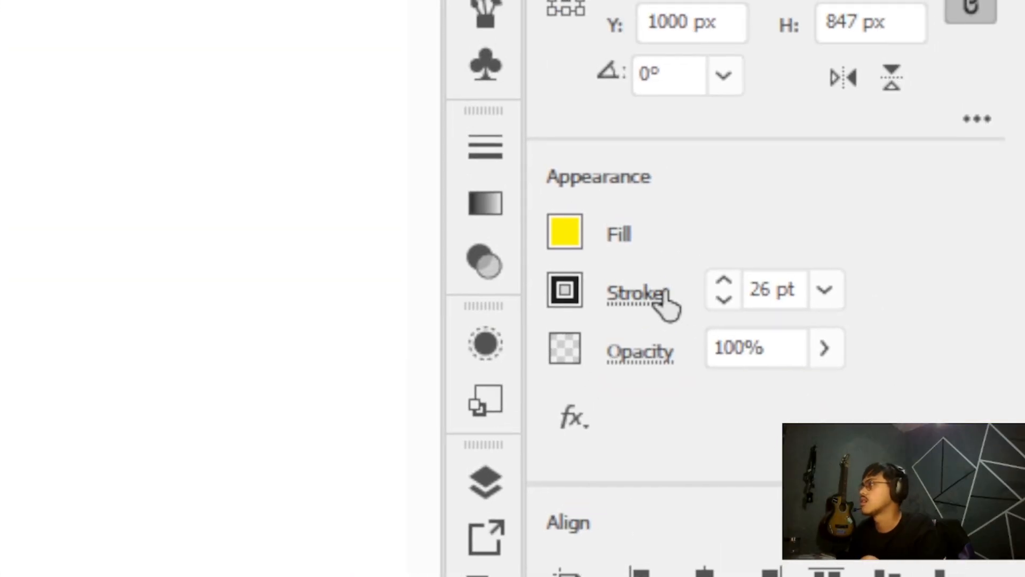
{"action": "left_click", "coordinate": [664, 298]}
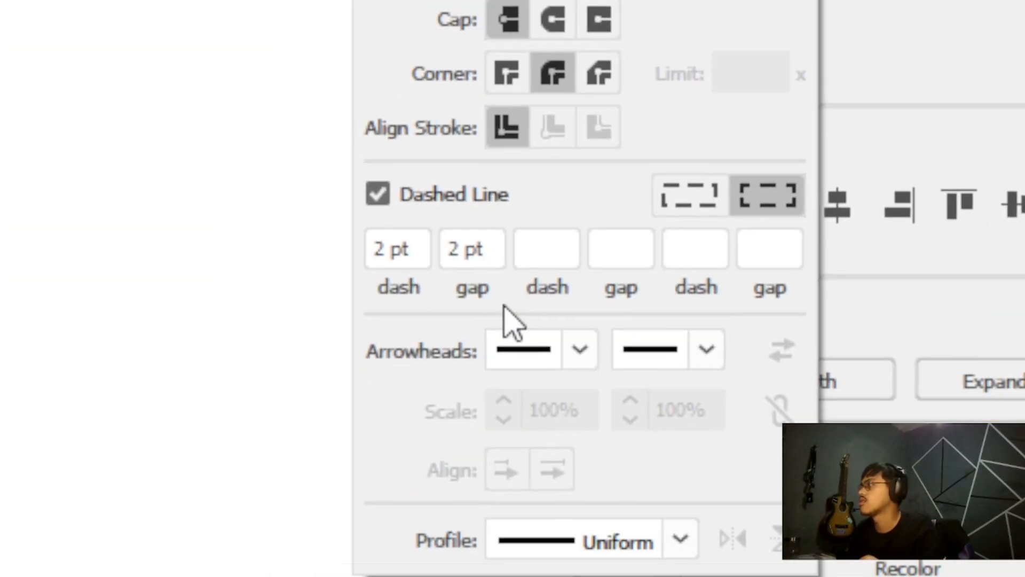
{"action": "double_click", "coordinate": [397, 248]}
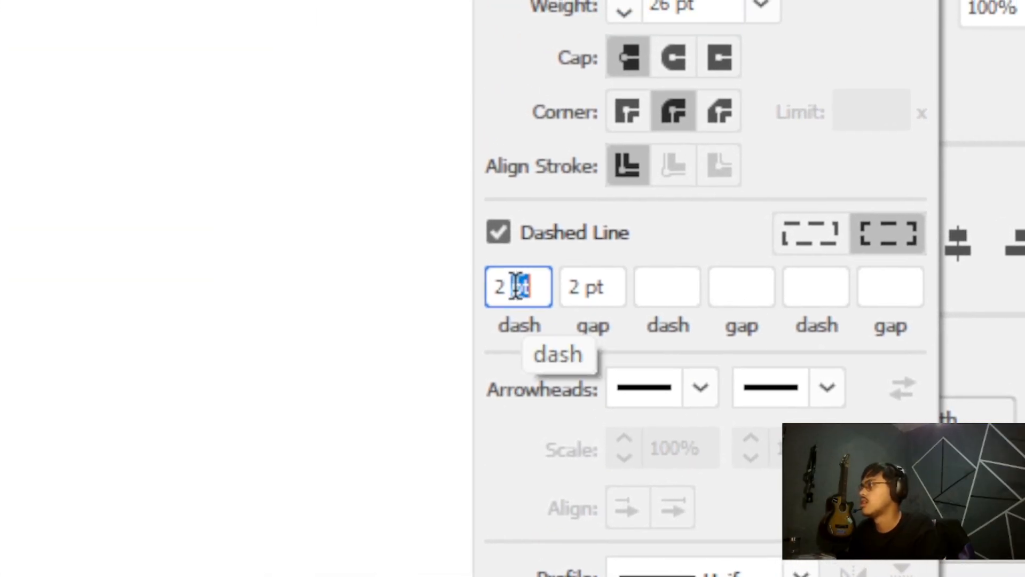
{"action": "left_click_drag", "start_coordinate": [515, 285], "coordinate": [505, 283]}
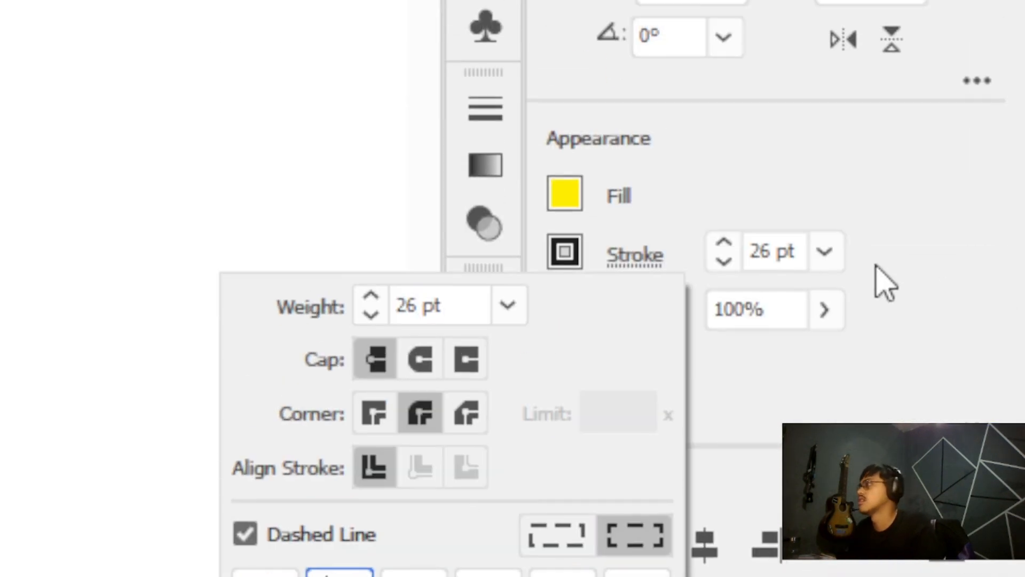
{"action": "left_click", "coordinate": [875, 266]}
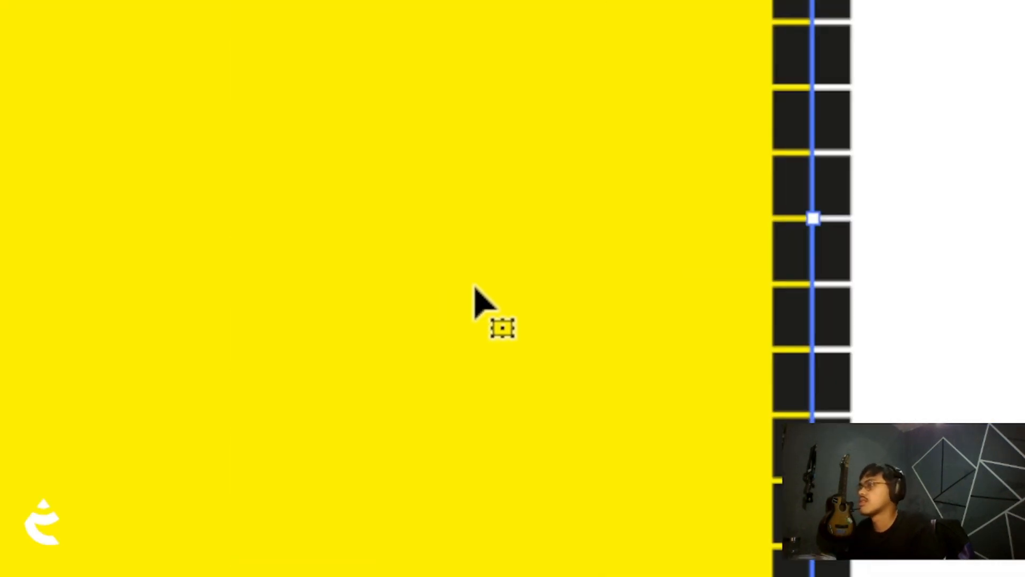
Zoom out to the whole artboard and delete the test line
{"action": "key", "text": "z"}
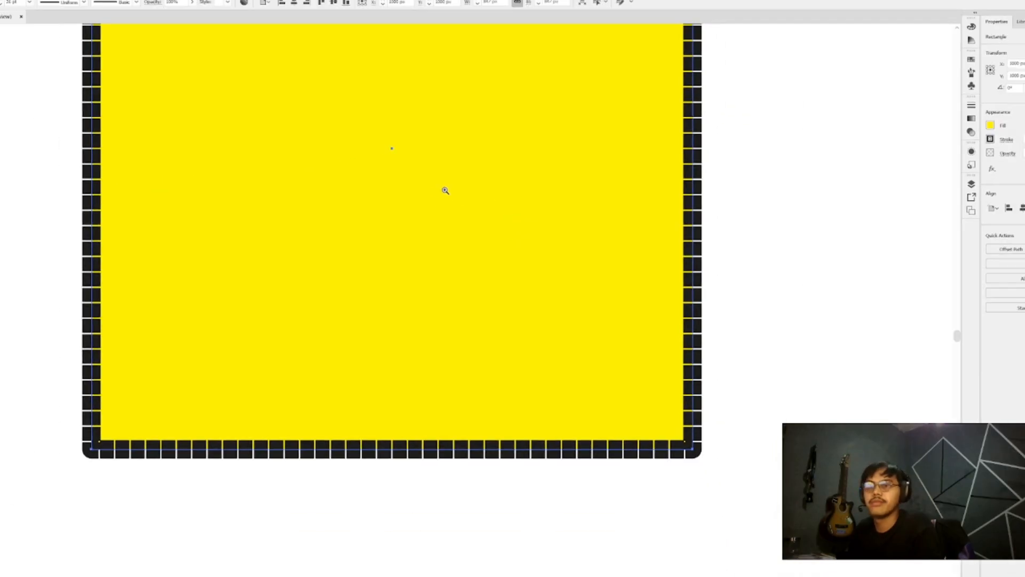
{"action": "scroll", "coordinate": [414, 181], "scroll_direction": "up", "scroll_amount": 5}
{"action": "scroll", "coordinate": [415, 181], "scroll_direction": "down", "scroll_amount": 2}
{"action": "scroll", "coordinate": [393, 184], "scroll_direction": "up", "scroll_amount": 3}
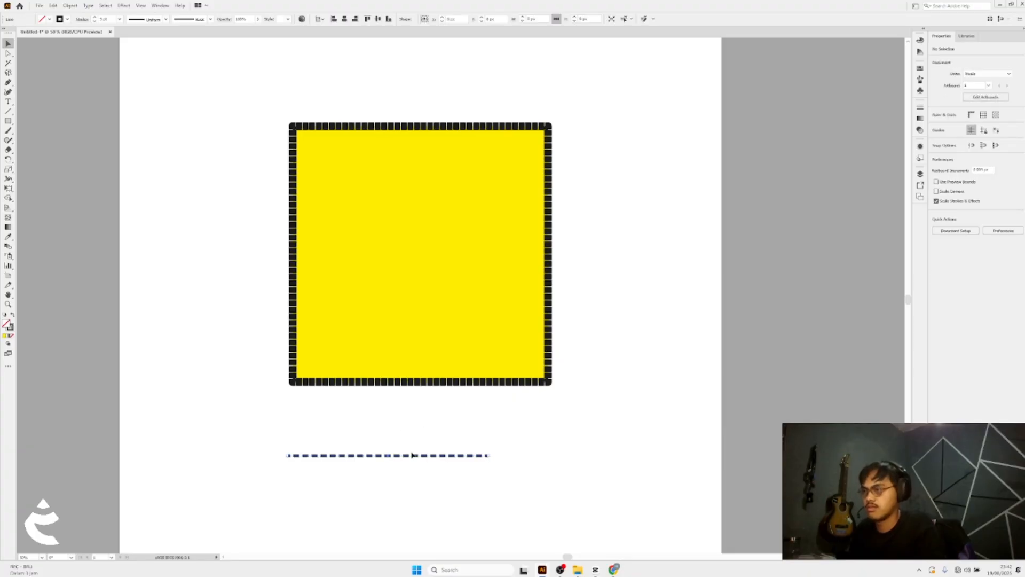
{"action": "key", "text": "Delete"}
Select the square and move it to a new position on the artboard
{"action": "scroll", "coordinate": [400, 437], "scroll_direction": "up", "scroll_amount": 4}
{"action": "left_click", "coordinate": [360, 269]}
{"action": "scroll", "coordinate": [360, 270], "scroll_direction": "up", "scroll_amount": 3}
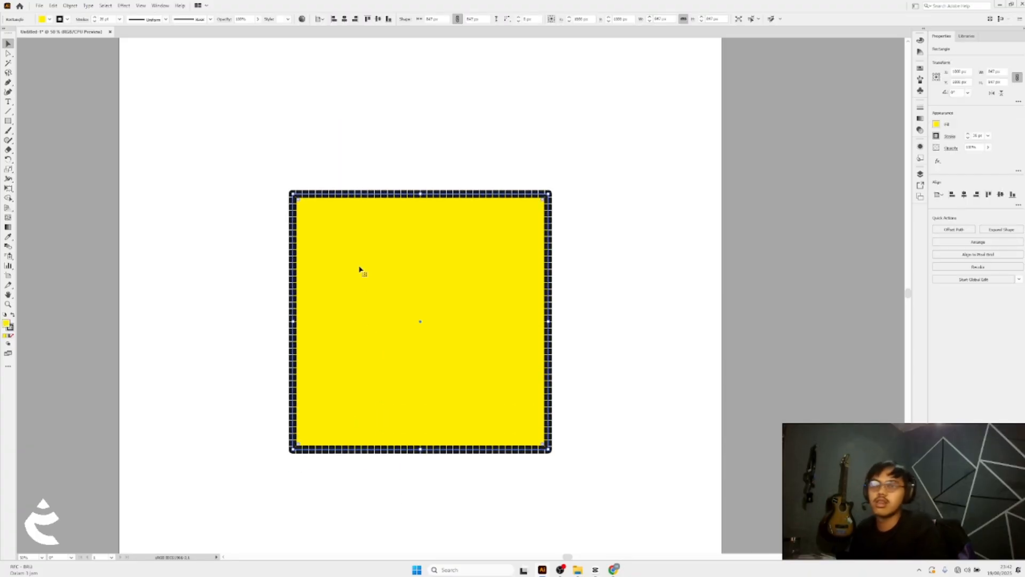
{"action": "left_click_drag", "start_coordinate": [268, 185], "coordinate": [268, 185]}
{"action": "scroll", "coordinate": [275, 185], "scroll_direction": "up", "scroll_amount": 4}
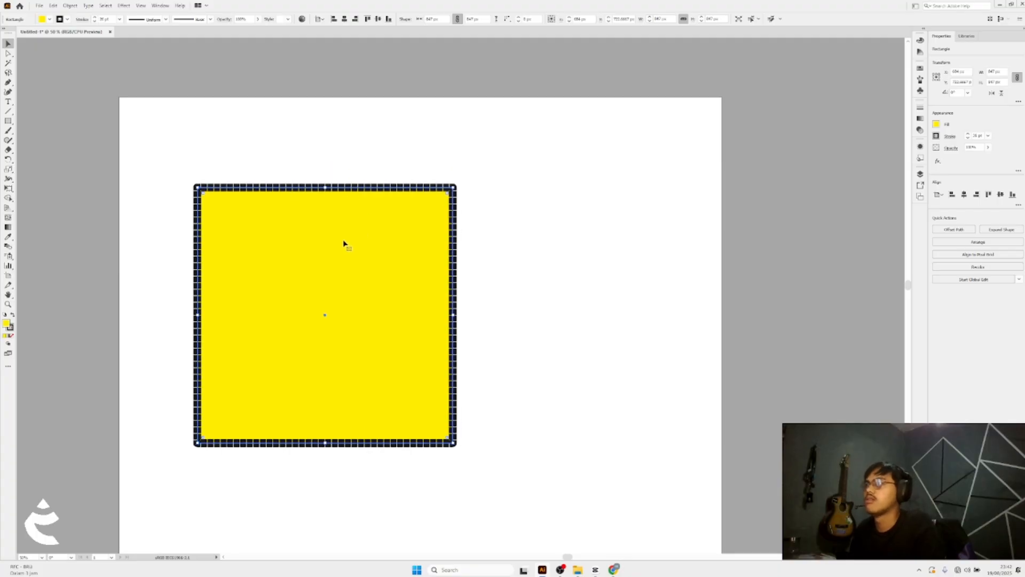
{"action": "left_click_drag", "start_coordinate": [357, 294], "coordinate": [514, 259]}
Replace the square's yellow fill with the default white-to-black gradient
{"action": "left_click", "coordinate": [936, 126]}
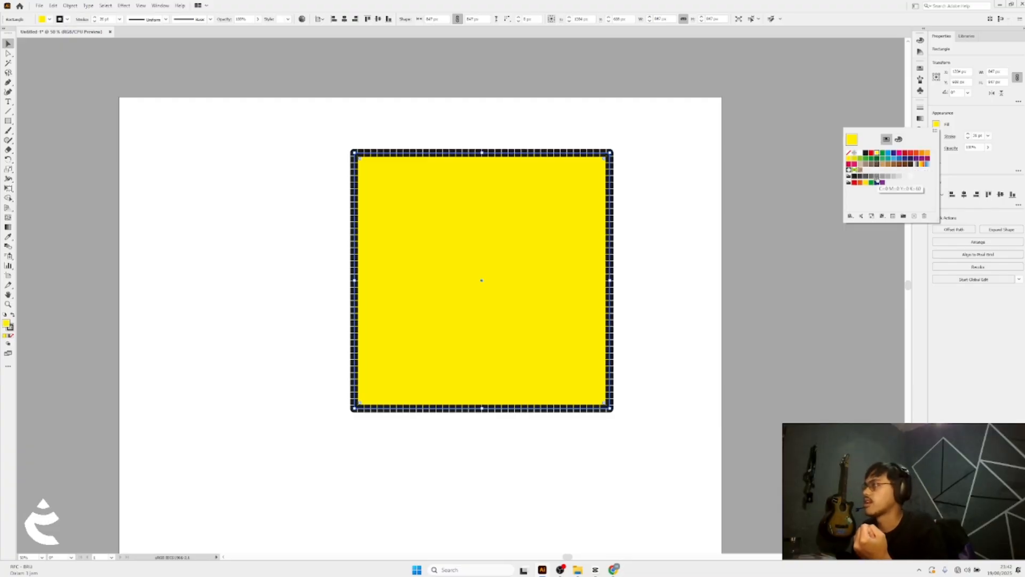
{"action": "left_click", "coordinate": [992, 112]}
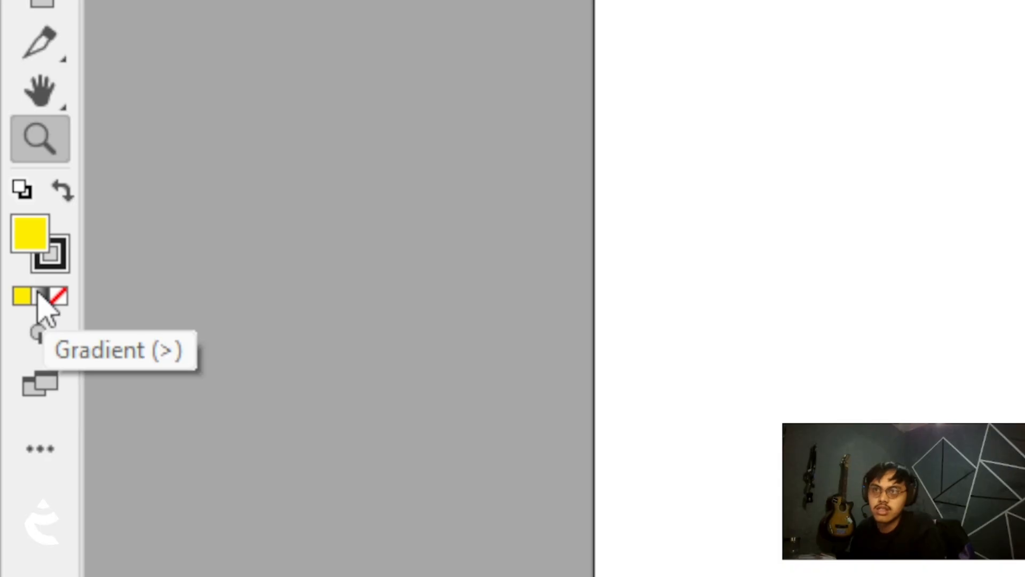
{"action": "left_click", "coordinate": [38, 298]}
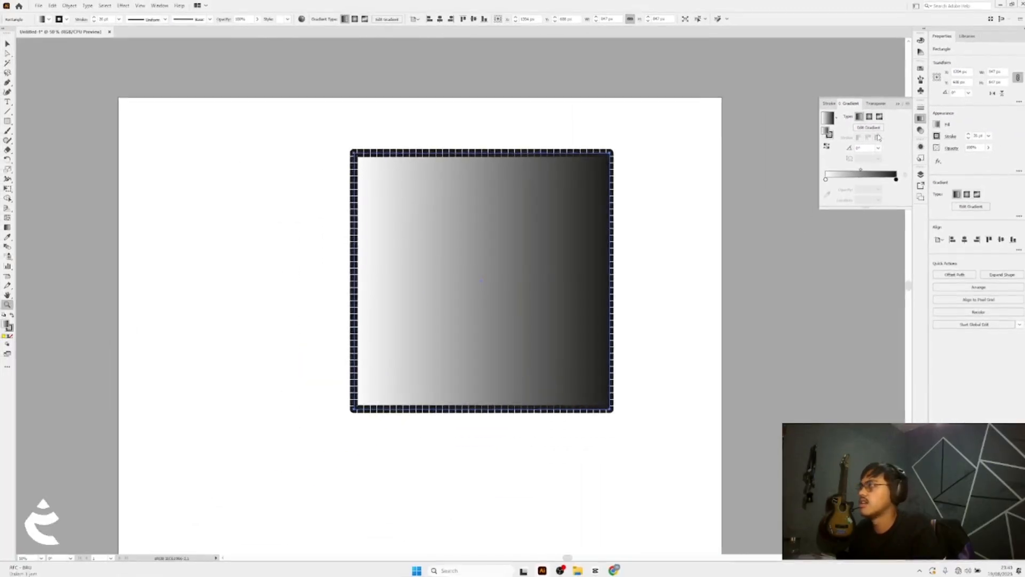
{"action": "left_click", "coordinate": [870, 128]}
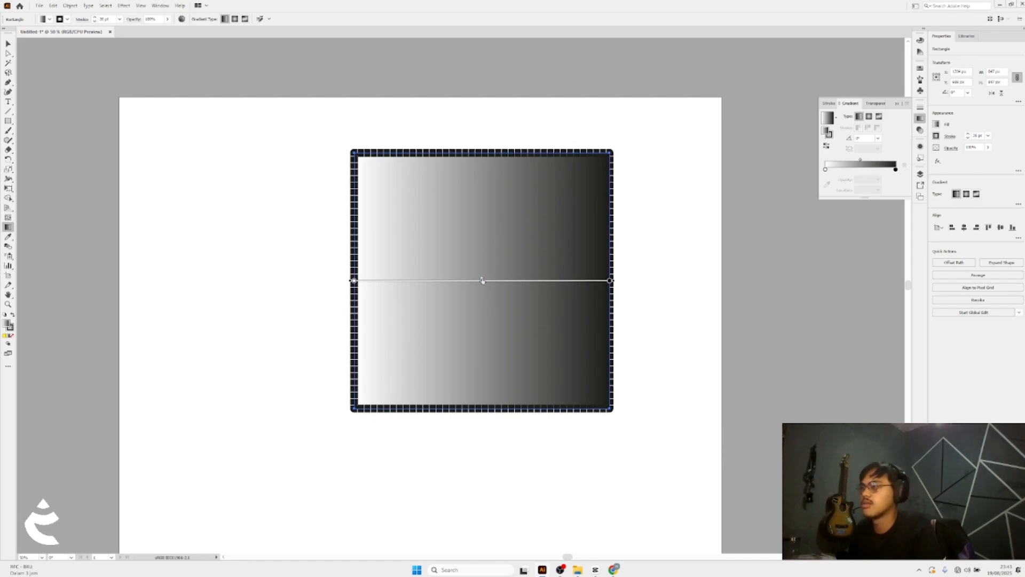
Adjust the linear gradient's midpoint and stops along the square's gradient annotator
{"action": "left_click_drag", "start_coordinate": [422, 283], "coordinate": [401, 282]}
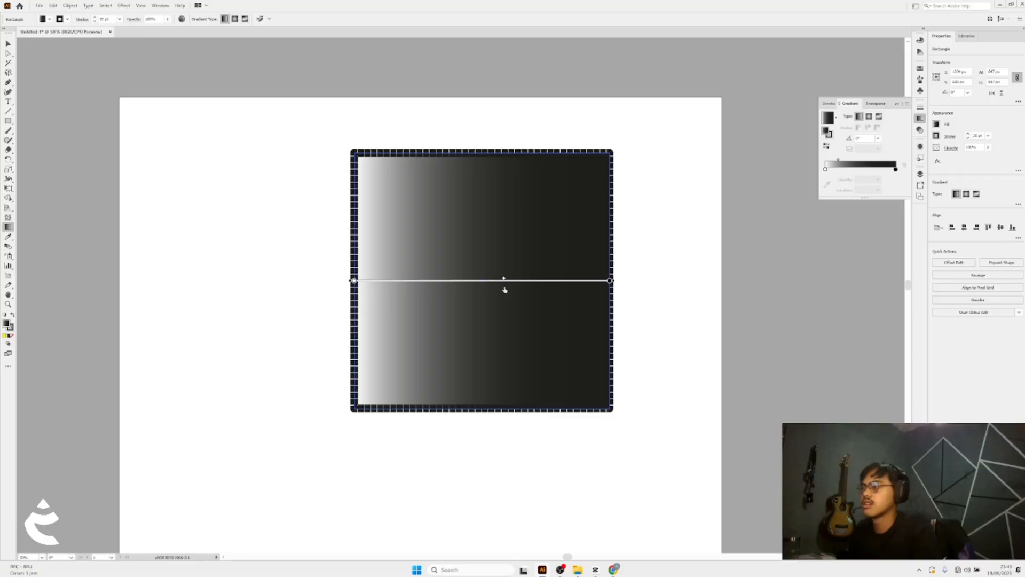
{"action": "left_click_drag", "start_coordinate": [504, 290], "coordinate": [536, 280]}
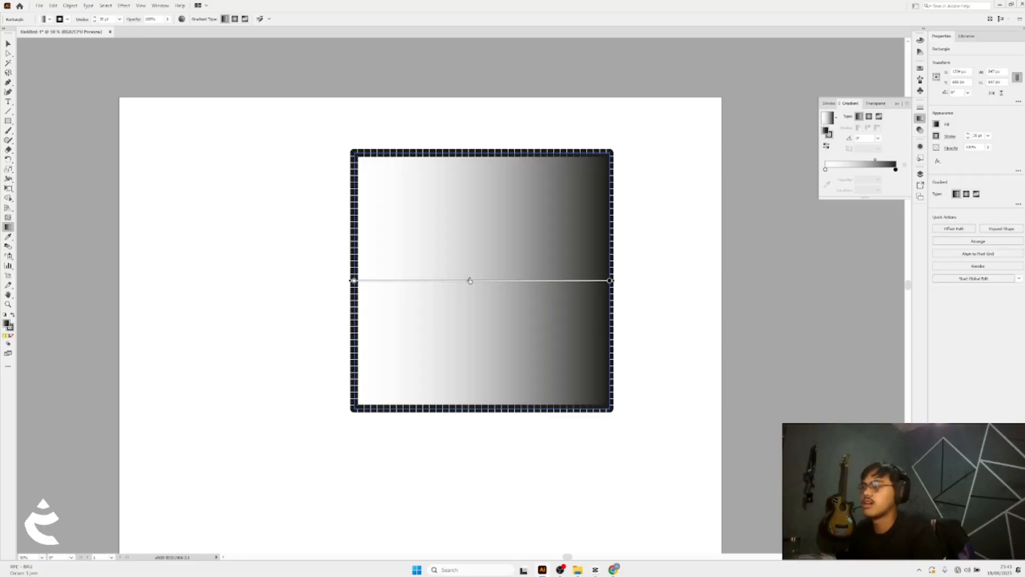
{"action": "left_click_drag", "start_coordinate": [470, 280], "coordinate": [540, 279]}
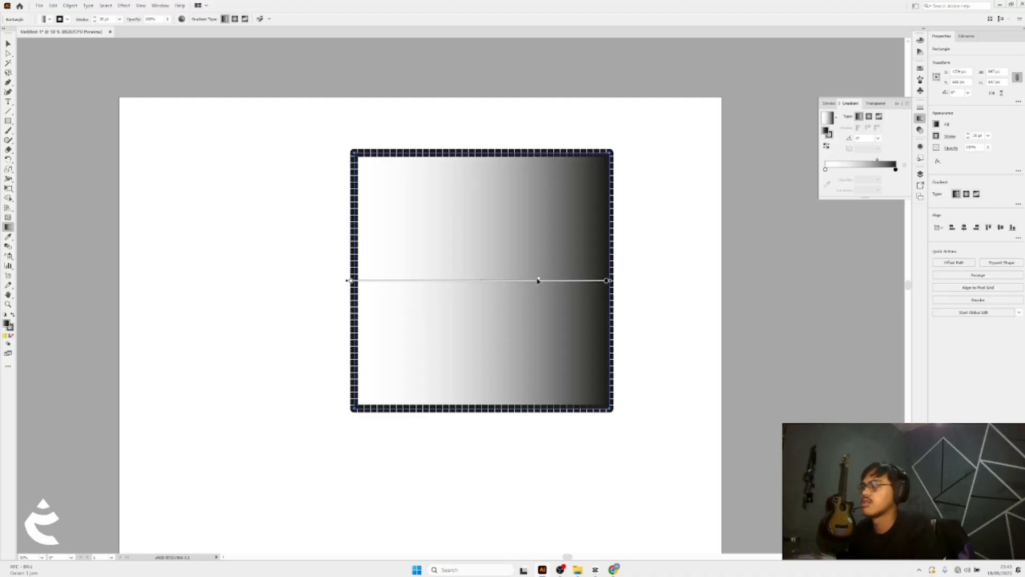
{"action": "left_click_drag", "start_coordinate": [516, 281], "coordinate": [517, 280]}
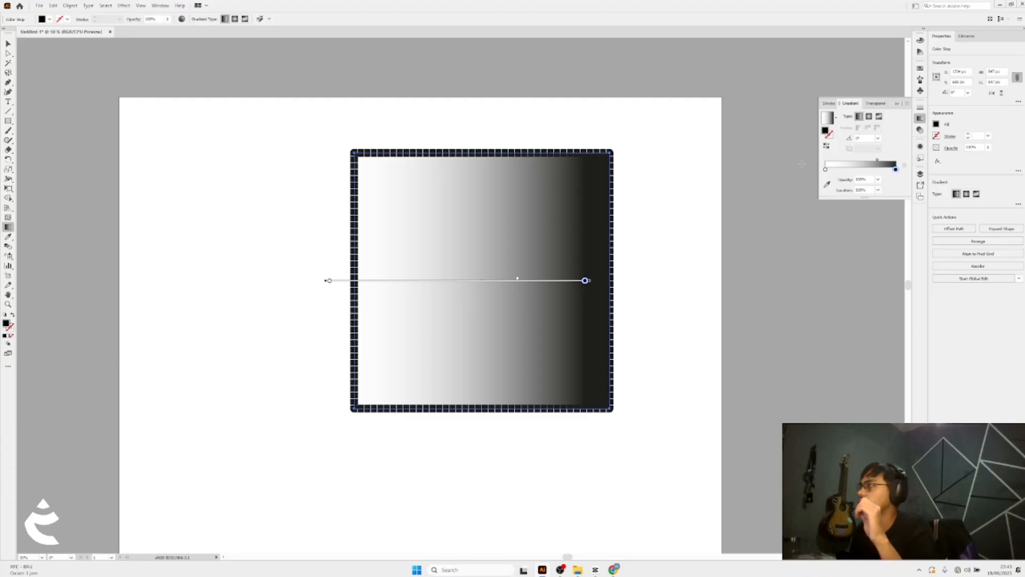
{"action": "key", "text": "v"}
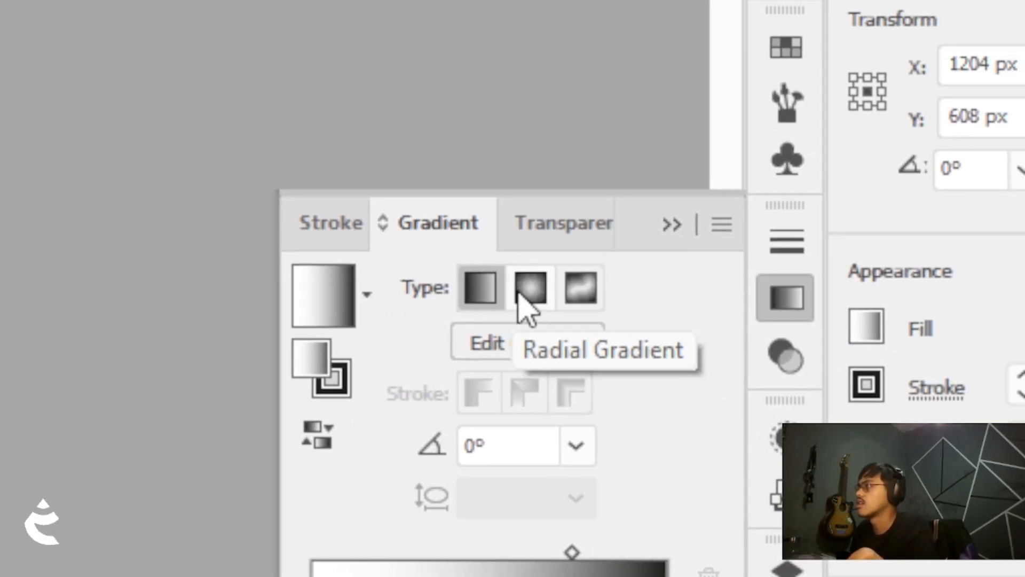
Switch the square's fill to a radial gradient and start editing it on the canvas
{"action": "left_click", "coordinate": [547, 288]}
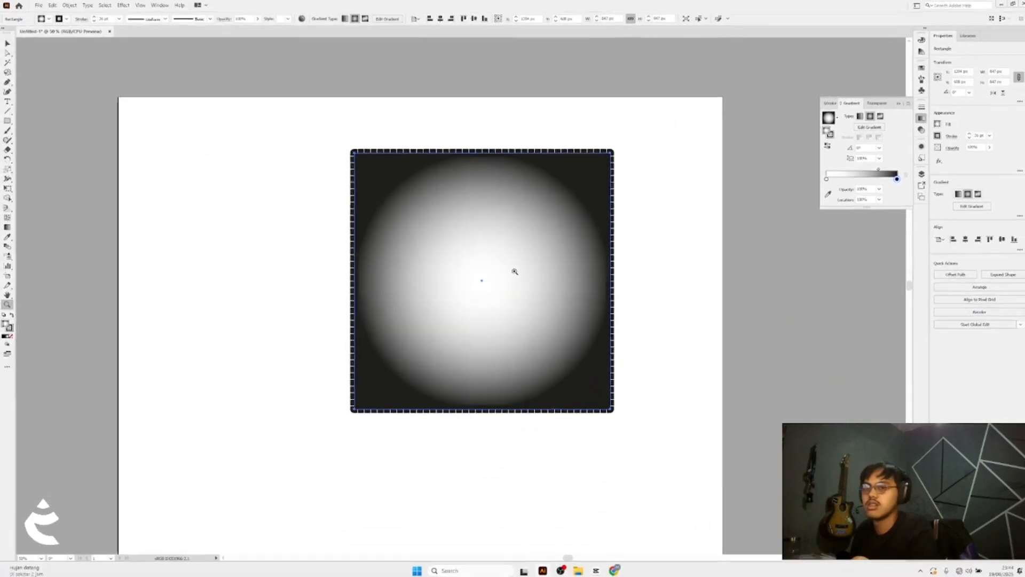
{"action": "left_click", "coordinate": [869, 128]}
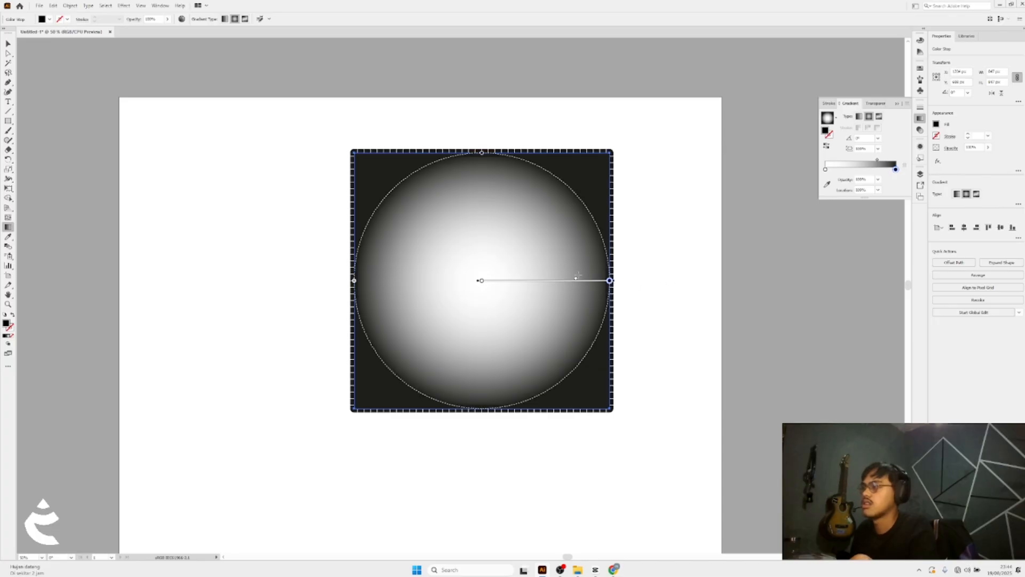
Adjust the radial gradient's midpoint on the gradient slider and along the square's gradient annotator
{"action": "left_click_drag", "start_coordinate": [577, 275], "coordinate": [576, 276]}
{"action": "key", "text": "ctrl+z"}
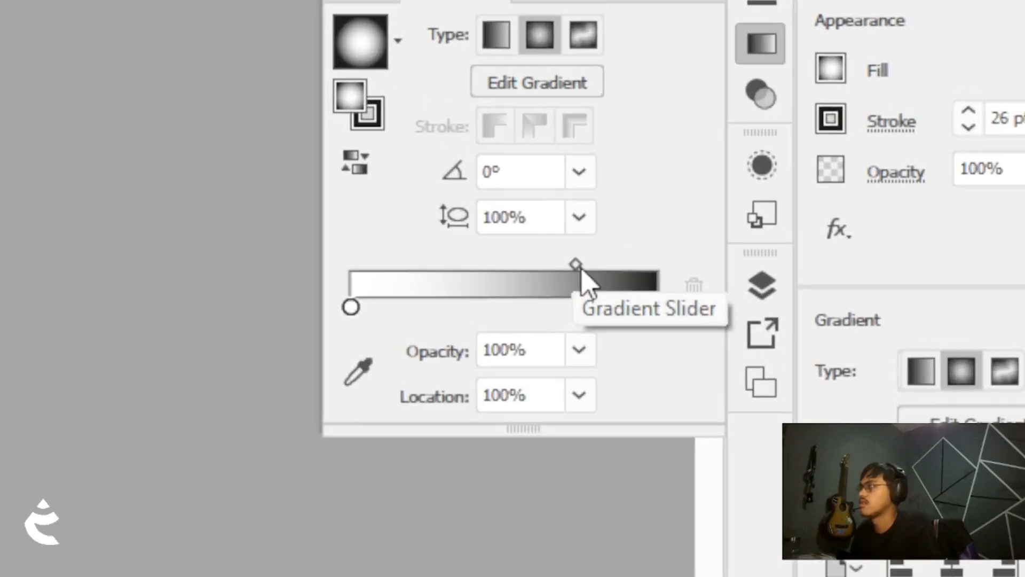
{"action": "left_click", "coordinate": [877, 159]}
{"action": "mouse_move", "coordinate": [518, 293]}
{"action": "left_mouse_down"}
{"action": "mouse_move", "coordinate": [423, 294]}
{"action": "mouse_move", "coordinate": [504, 292]}
{"action": "left_mouse_up"}
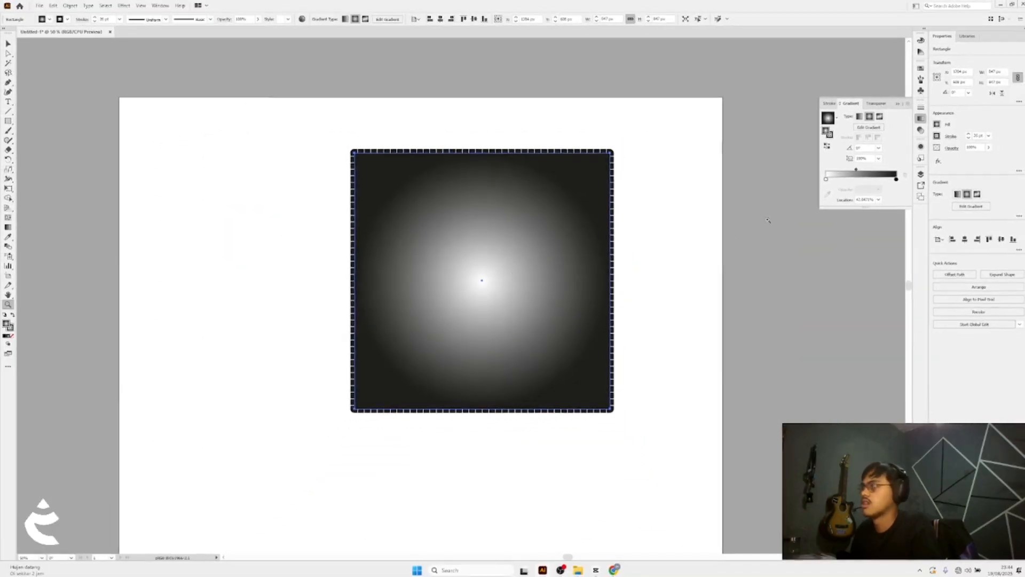
{"action": "left_click", "coordinate": [859, 128]}
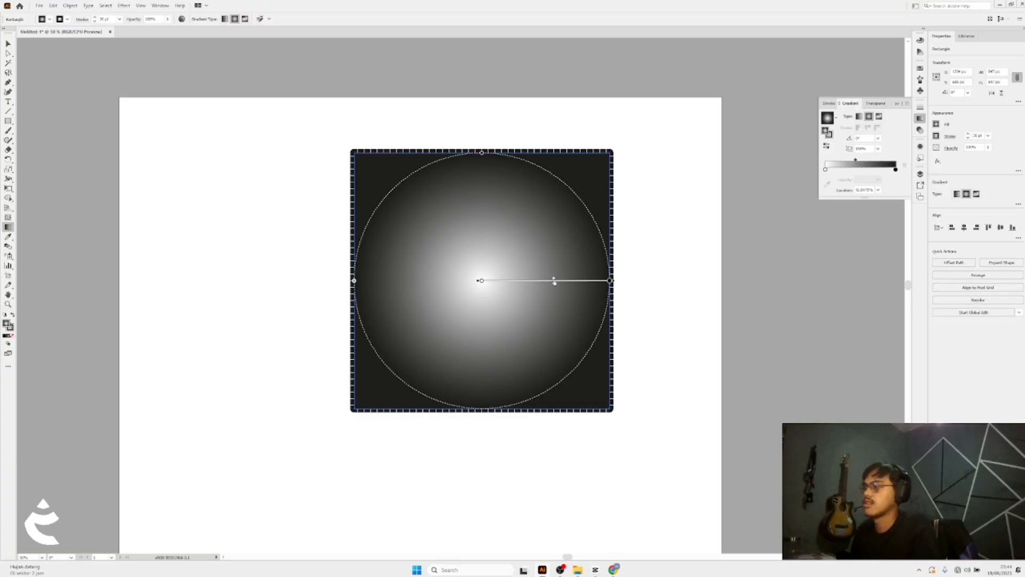
{"action": "left_click_drag", "start_coordinate": [554, 282], "coordinate": [526, 282]}
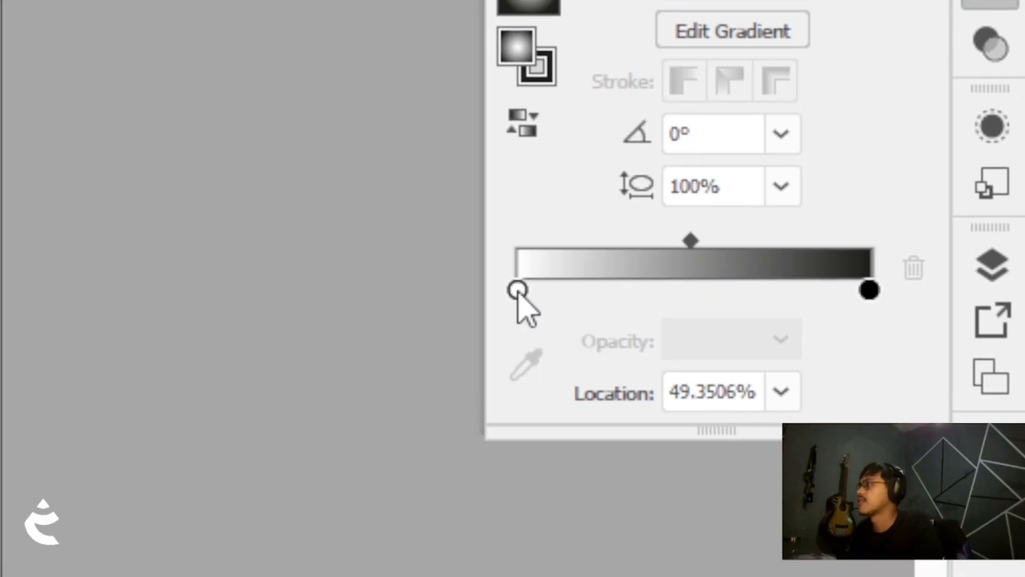
Change the radial gradient's white stop to red, then reverse the gradient so red sits at the edges
{"action": "left_click", "coordinate": [519, 277]}
{"action": "double_click", "coordinate": [515, 291]}
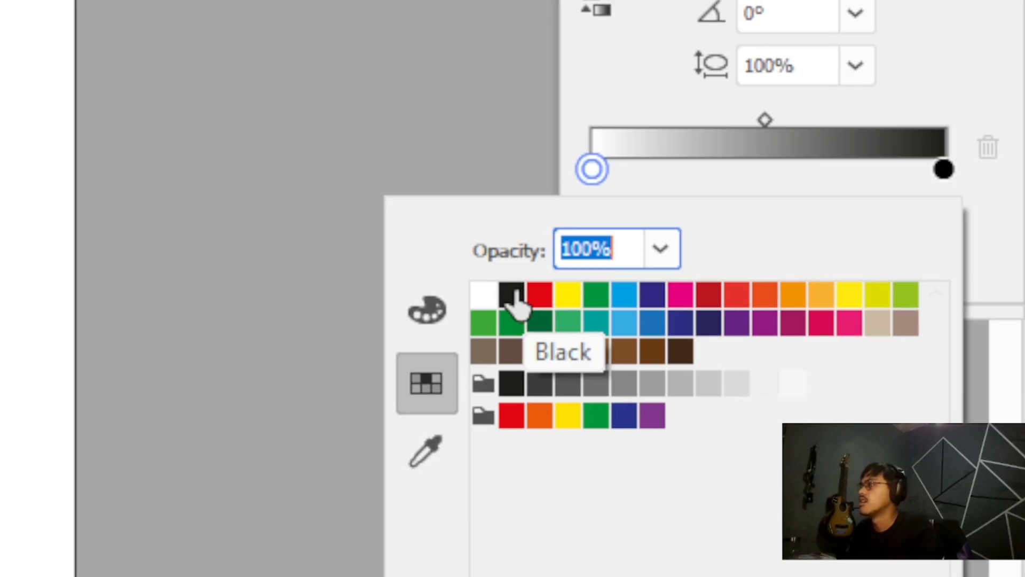
{"action": "left_click", "coordinate": [539, 296]}
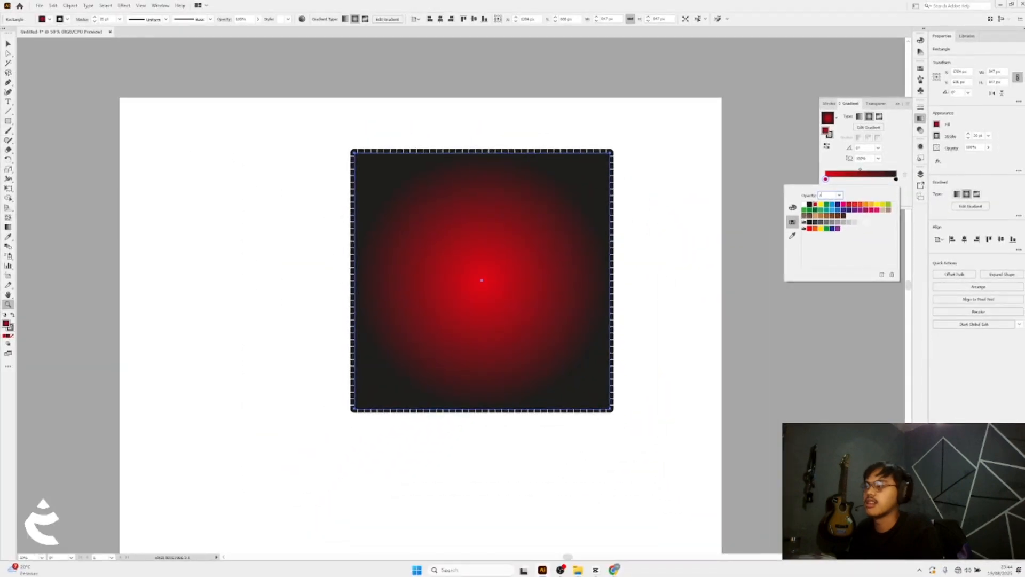
{"action": "left_click", "coordinate": [889, 136]}
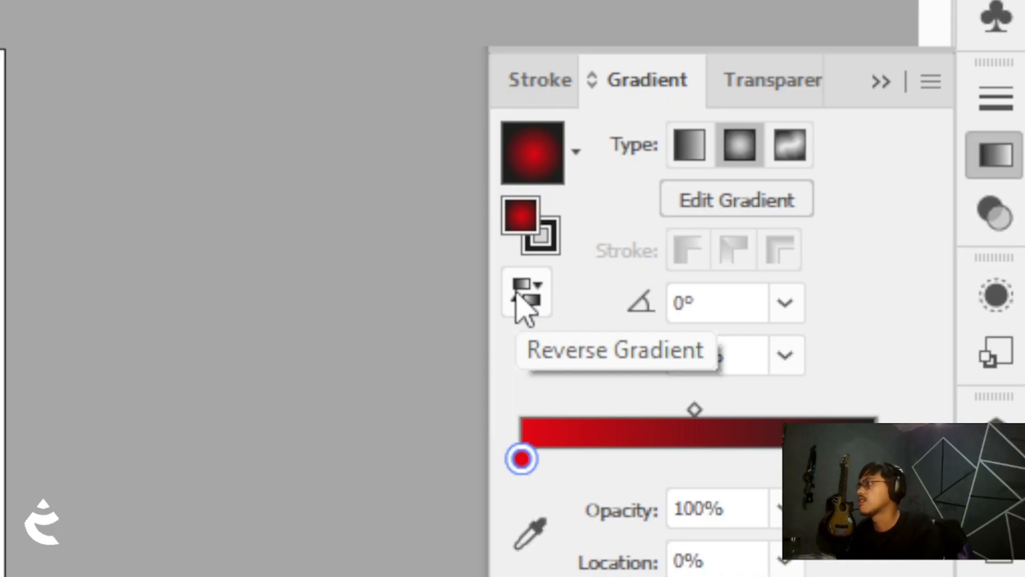
{"action": "left_click", "coordinate": [524, 309]}
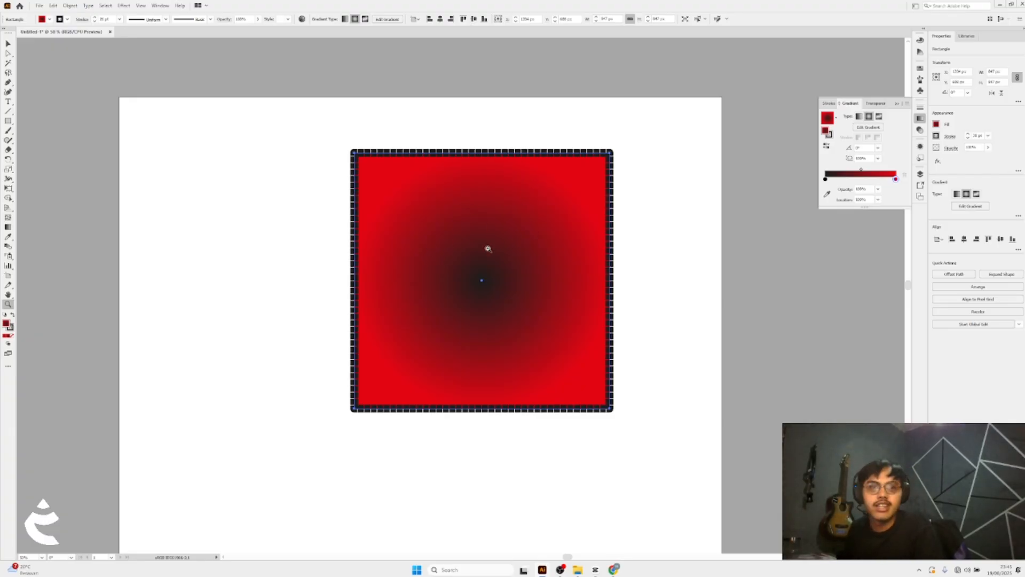
Switch the fill to a linear gradient and experiment with moving the red stop and midpoint along the slider
{"action": "left_click", "coordinate": [859, 116]}
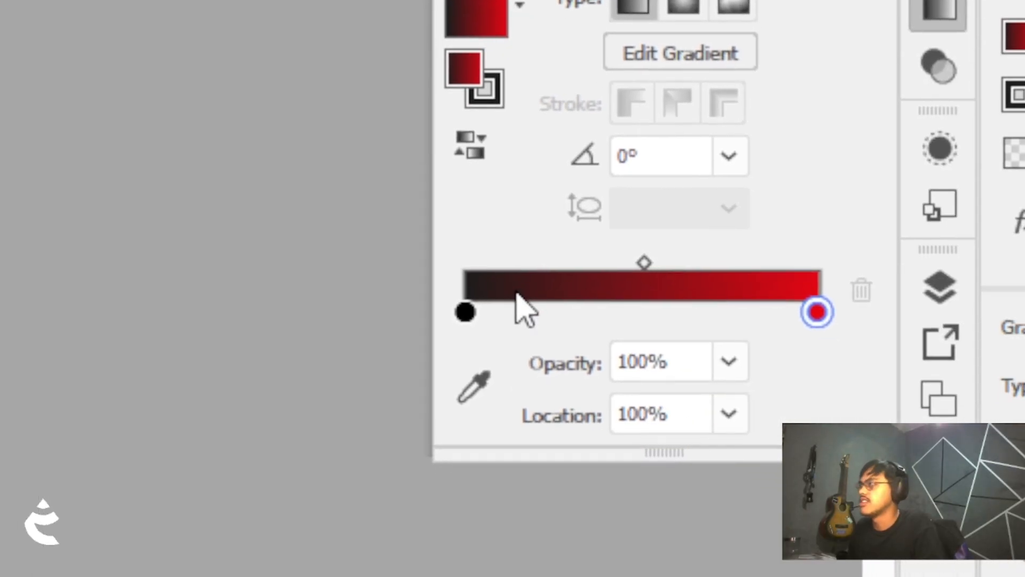
{"action": "left_click_drag", "start_coordinate": [817, 312], "coordinate": [576, 312]}
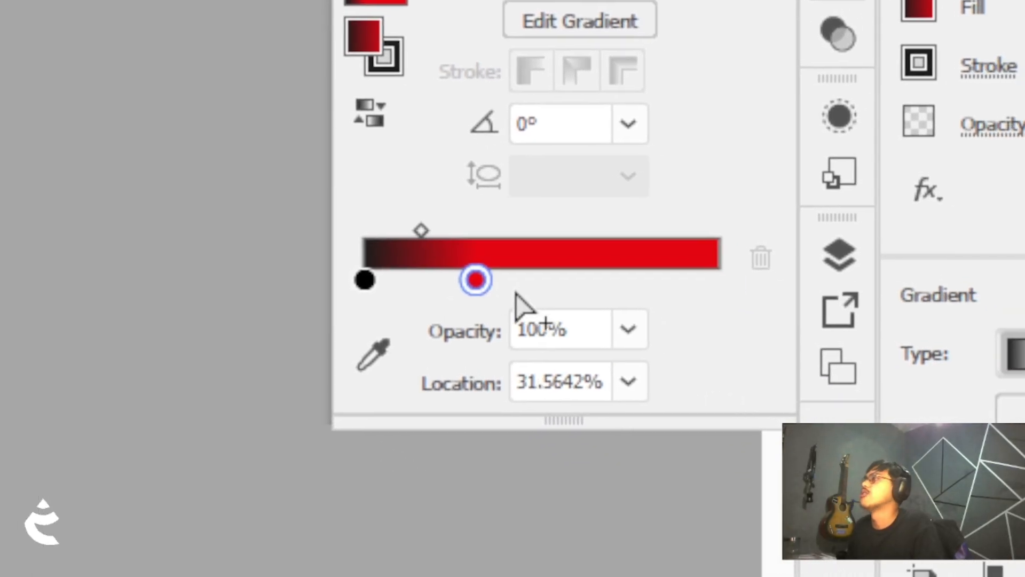
{"action": "left_click_drag", "start_coordinate": [477, 276], "coordinate": [601, 262]}
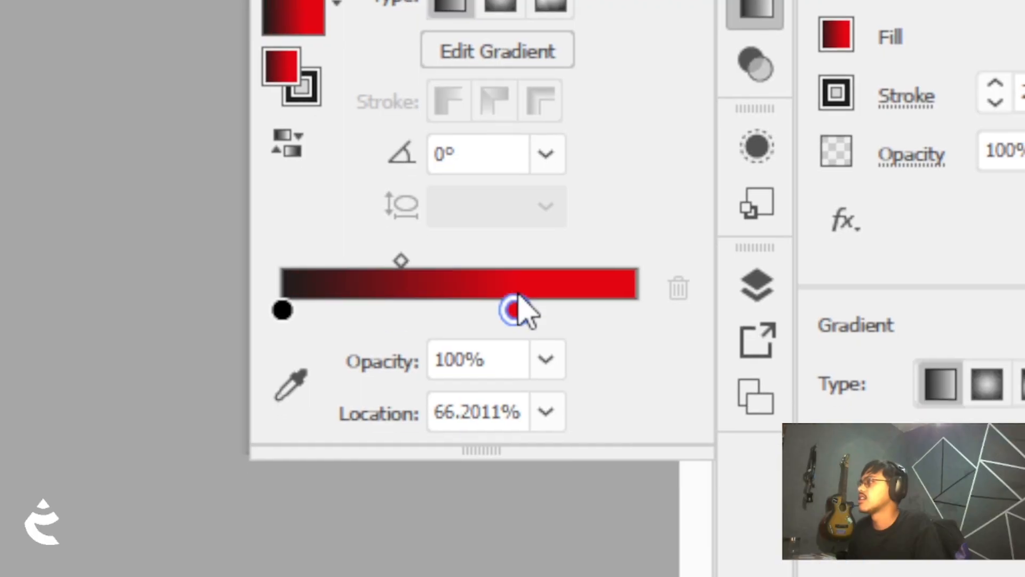
{"action": "left_click_drag", "start_coordinate": [517, 311], "coordinate": [716, 317]}
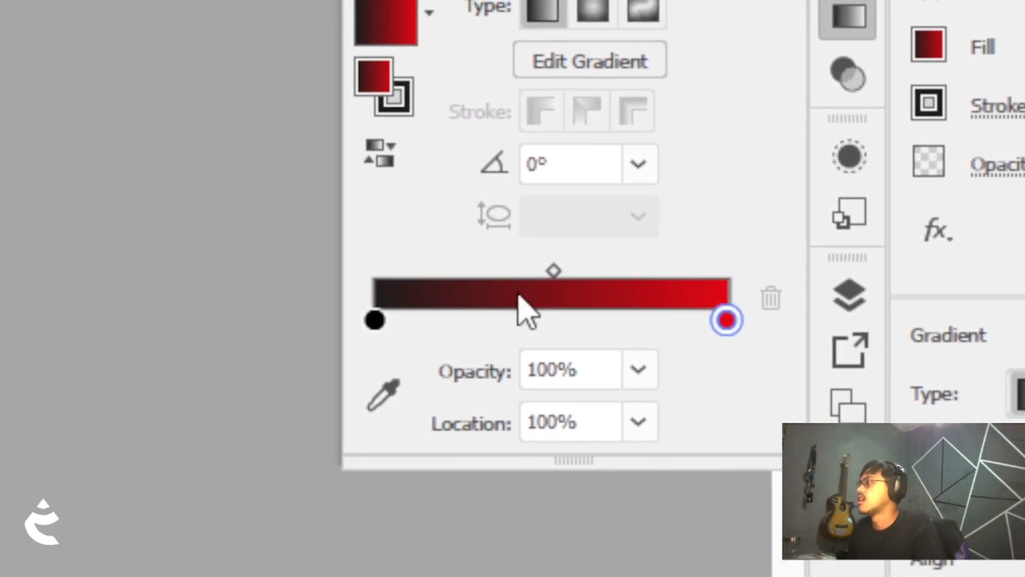
{"action": "key", "text": "ctrl+shift+z"}
{"action": "key", "text": "ctrl+z"}
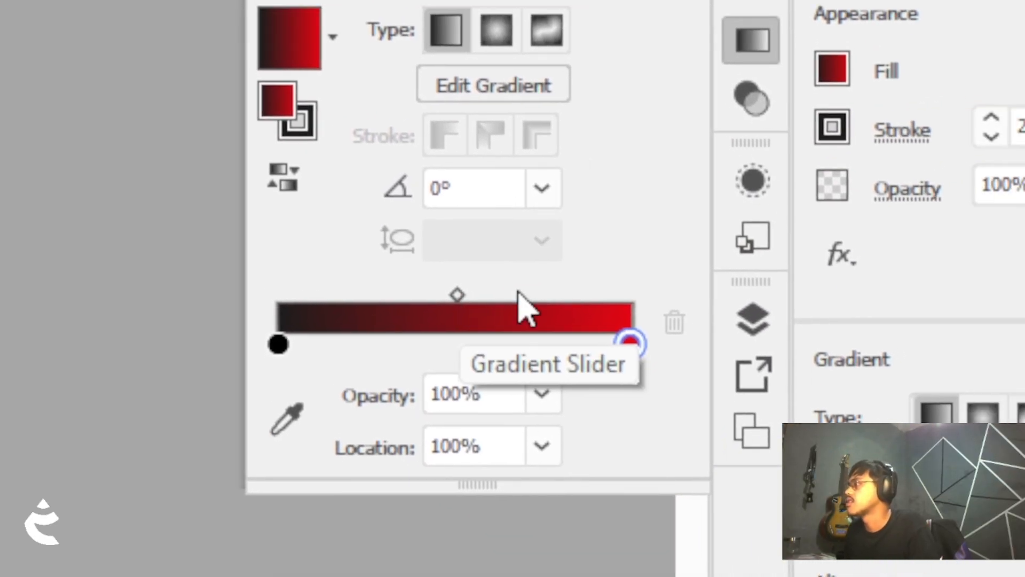
{"action": "left_click", "coordinate": [518, 292]}
{"action": "left_click", "coordinate": [399, 297]}
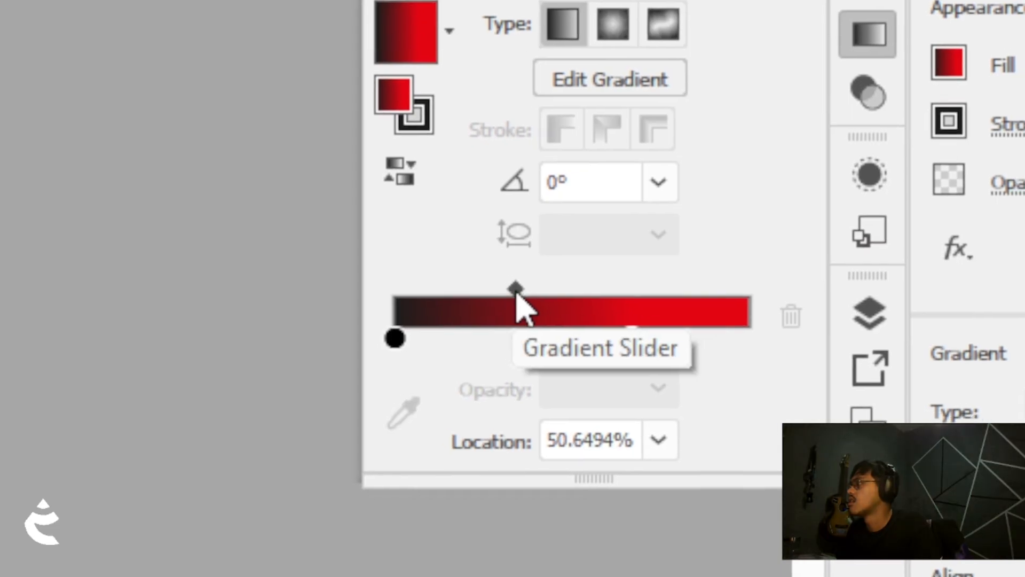
{"action": "left_click_drag", "start_coordinate": [517, 292], "coordinate": [657, 288]}
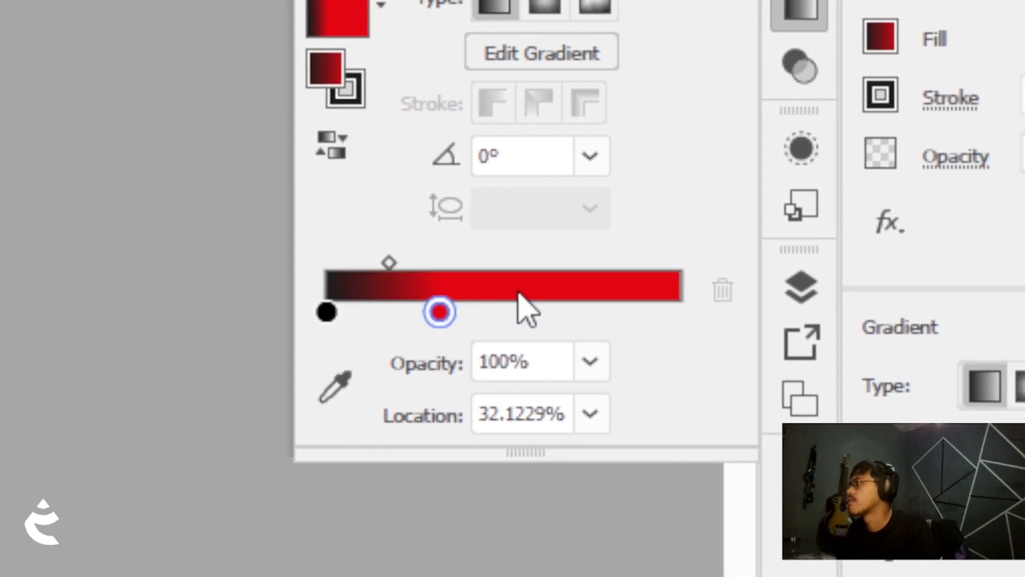
{"action": "left_click_drag", "start_coordinate": [513, 308], "coordinate": [649, 308]}
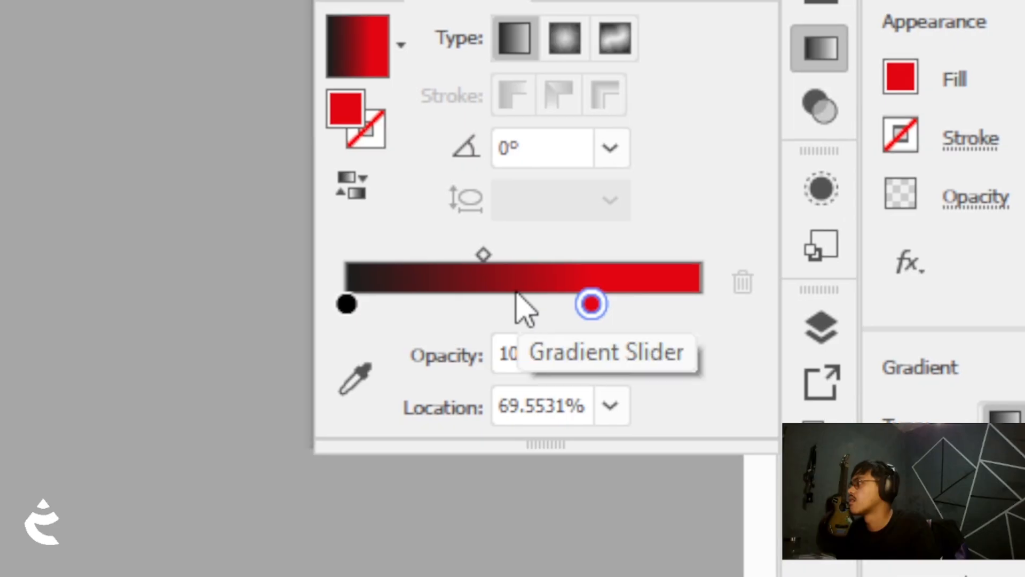
{"action": "left_click_drag", "start_coordinate": [579, 260], "coordinate": [505, 258]}
Add several extra red colour stops to the linear gradient slider and spread them along it
{"action": "left_click", "coordinate": [578, 303]}
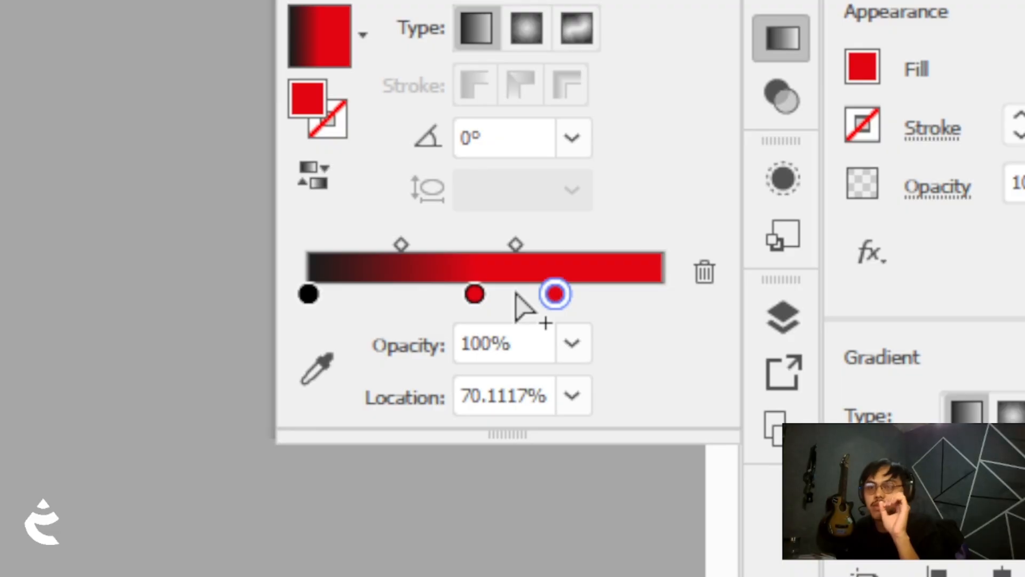
{"action": "left_click_drag", "start_coordinate": [556, 293], "coordinate": [668, 296]}
{"action": "left_click_drag", "start_coordinate": [497, 292], "coordinate": [578, 305]}
{"action": "left_click", "coordinate": [457, 293]}
{"action": "left_click_drag", "start_coordinate": [515, 292], "coordinate": [503, 294]}
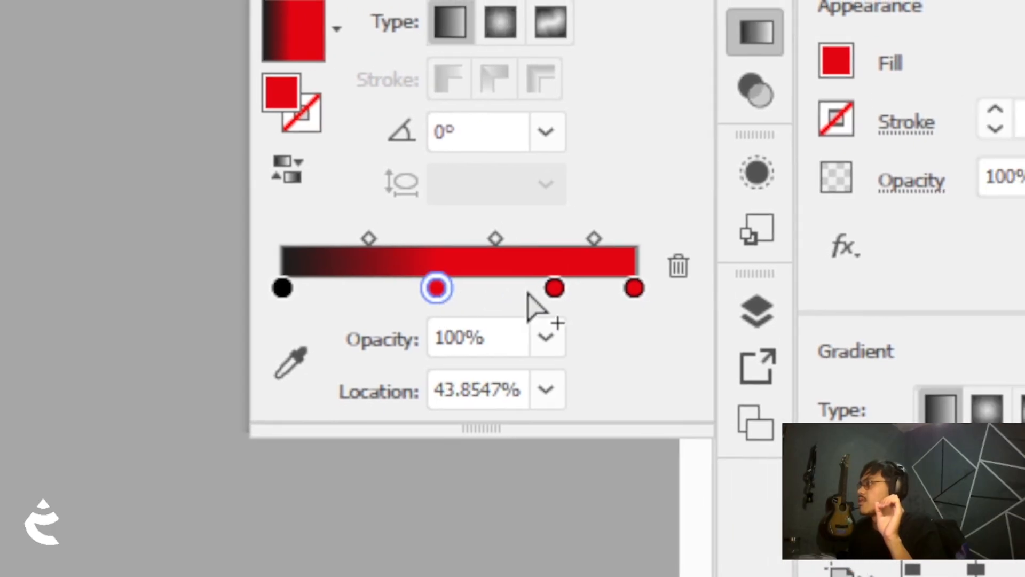
{"action": "left_click_drag", "start_coordinate": [618, 293], "coordinate": [609, 298]}
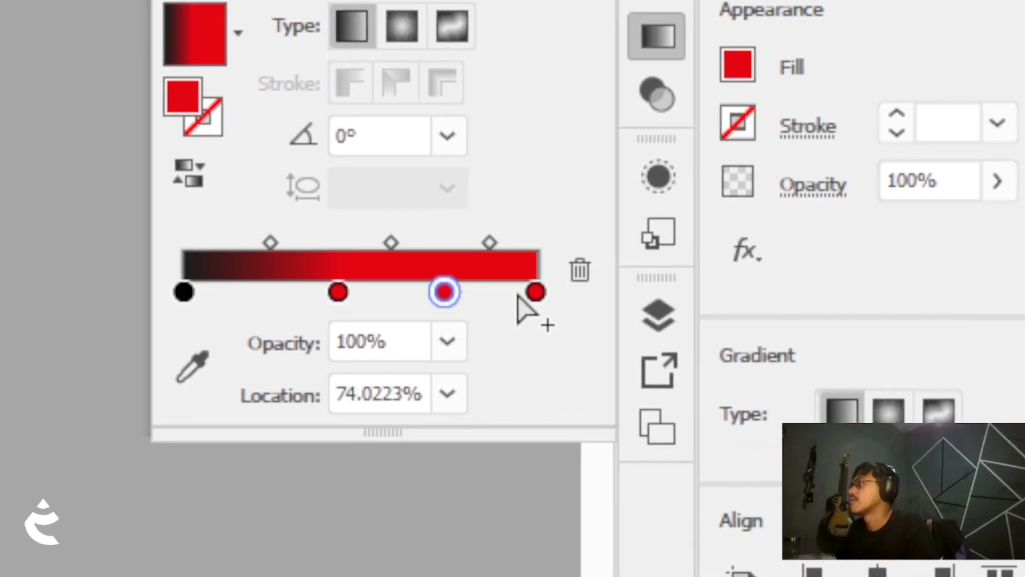
{"action": "left_click", "coordinate": [601, 298]}
{"action": "left_click_drag", "start_coordinate": [516, 294], "coordinate": [475, 300]}
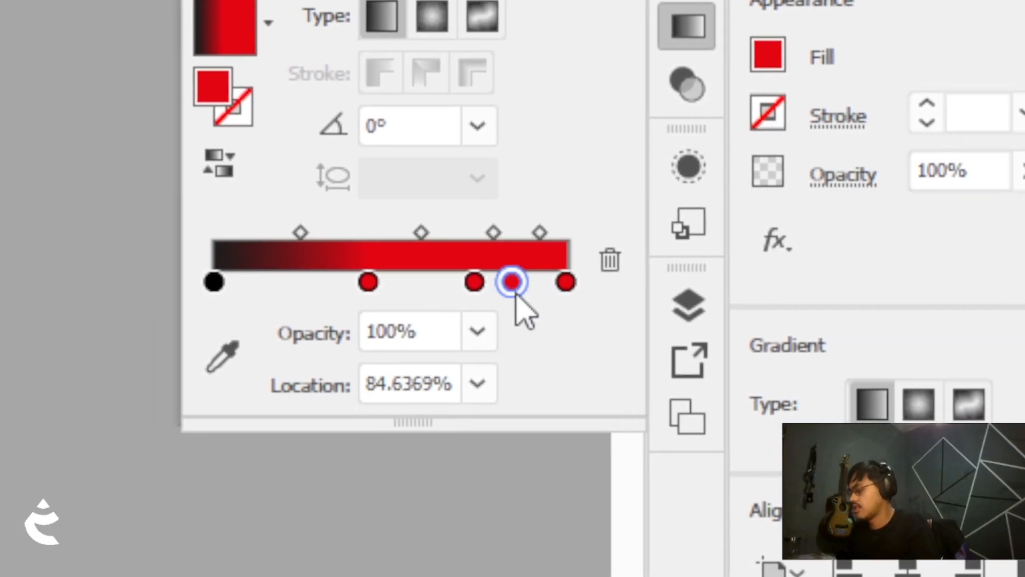
Delete two of the extra stops, then add a new red stop and move it to the slider's right end
{"action": "key", "text": "Delete"}
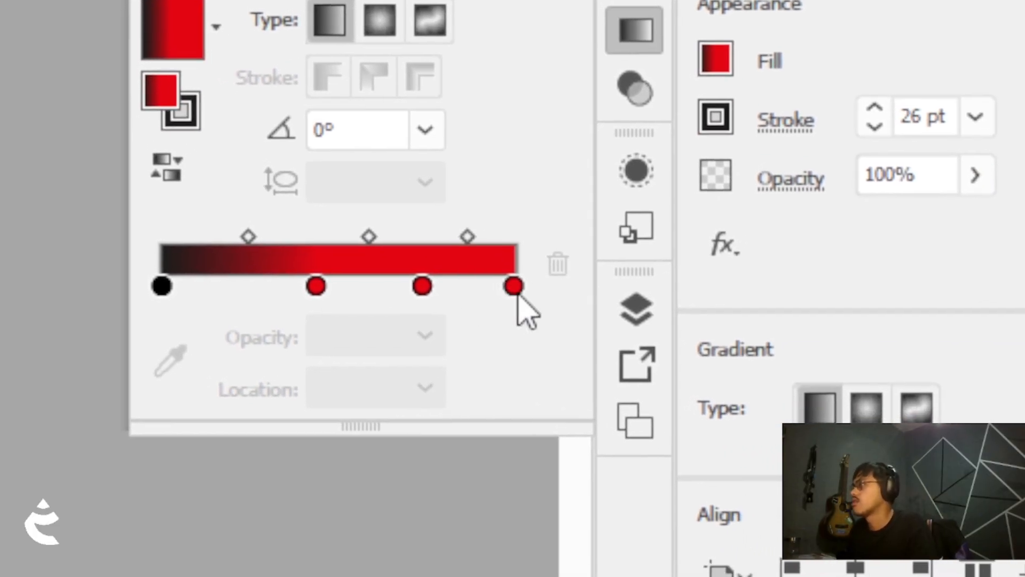
{"action": "left_click", "coordinate": [514, 288]}
{"action": "key", "text": "Delete"}
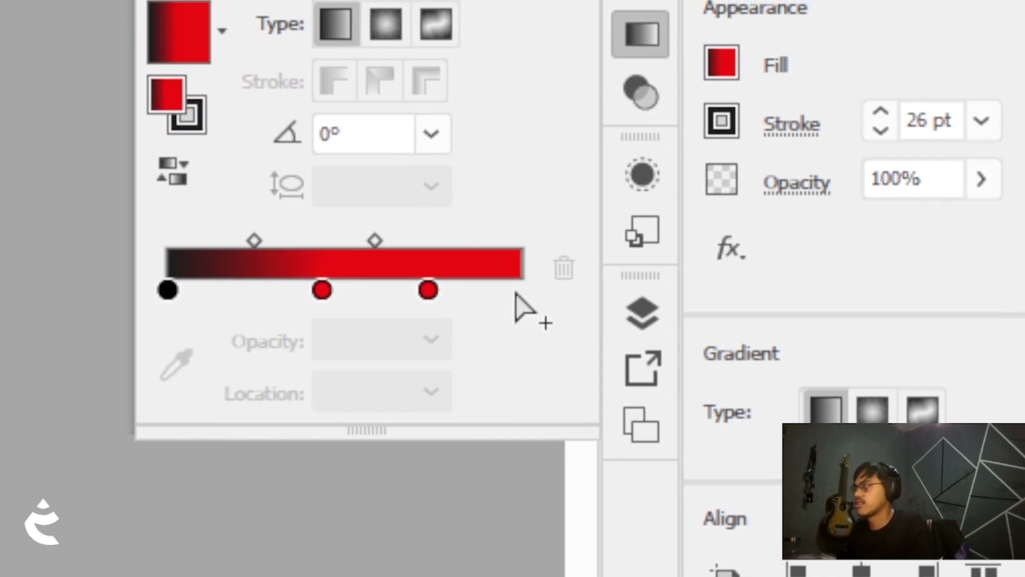
{"action": "left_click", "coordinate": [508, 291]}
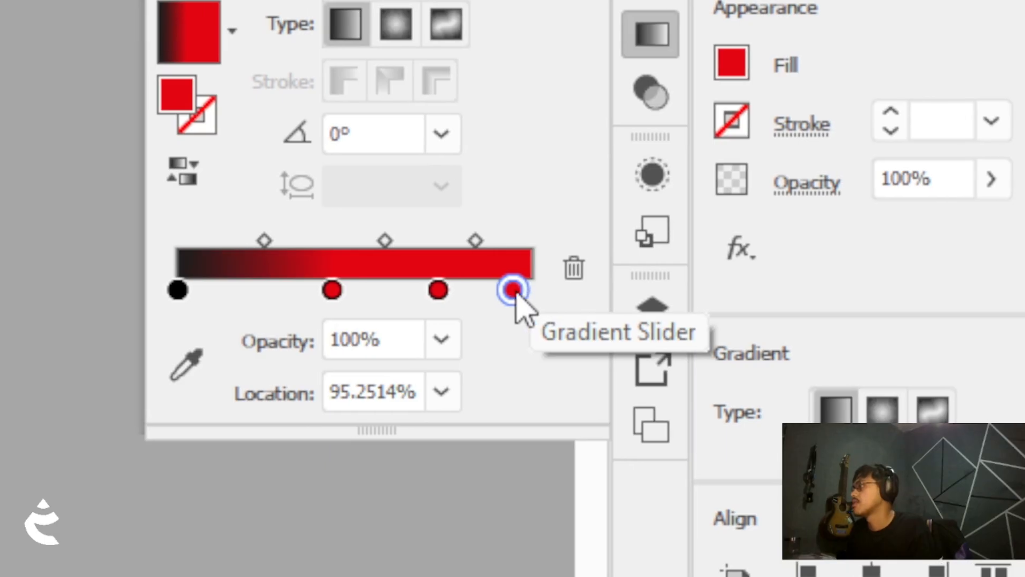
{"action": "left_click_drag", "start_coordinate": [506, 290], "coordinate": [560, 307]}
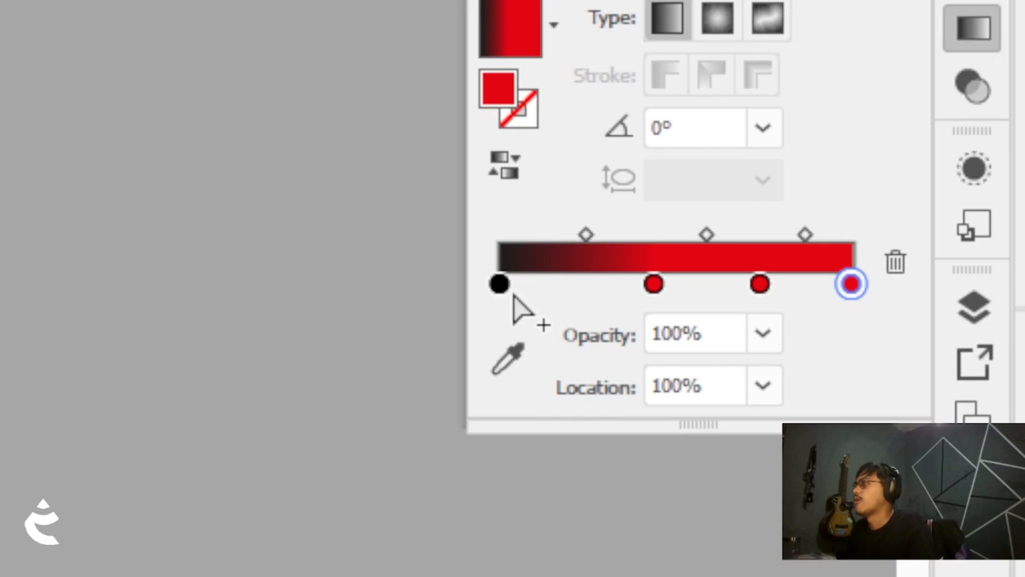
{"action": "left_click", "coordinate": [514, 295]}
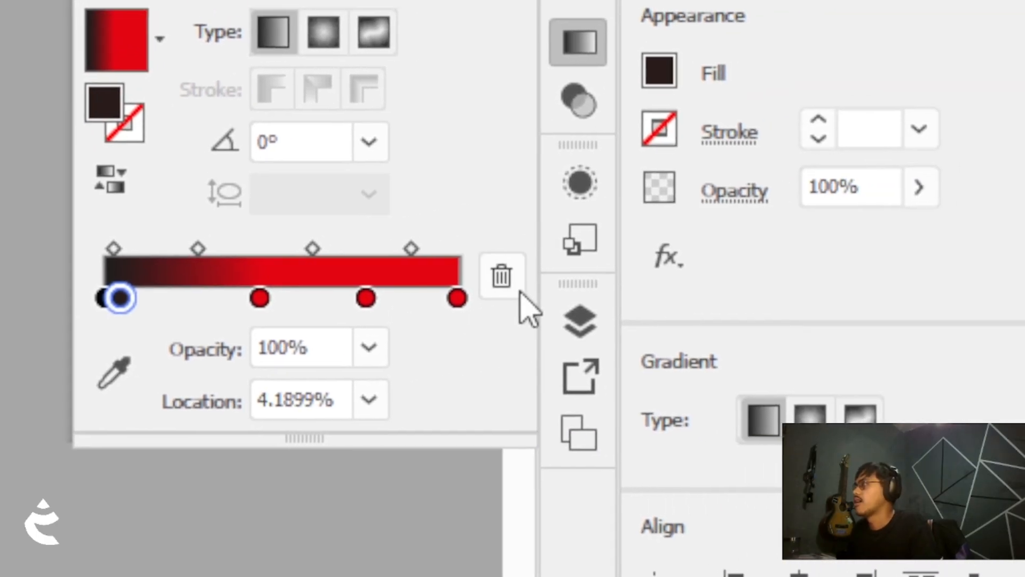
{"action": "left_click", "coordinate": [519, 292]}
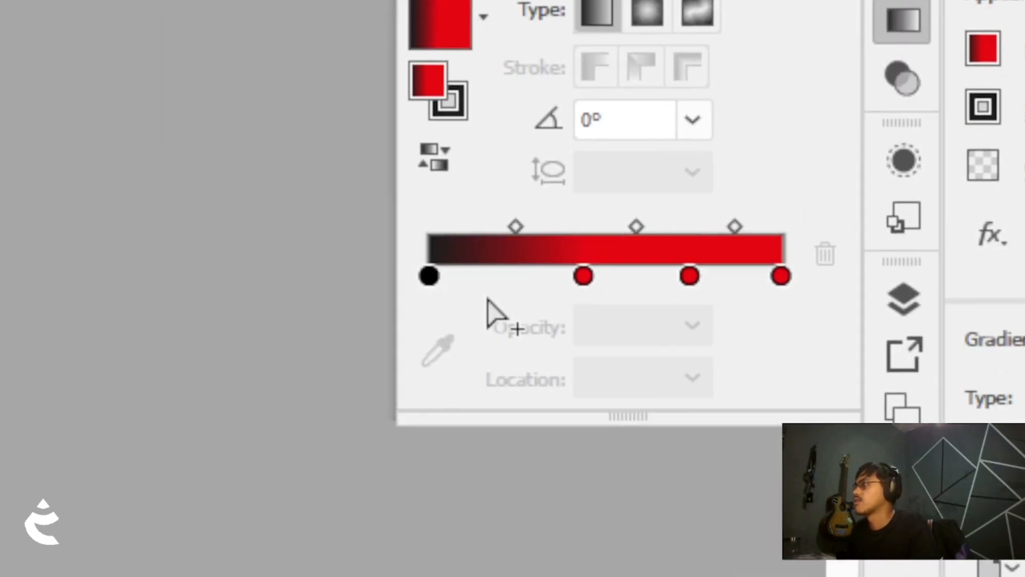
{"action": "left_click", "coordinate": [102, 297]}
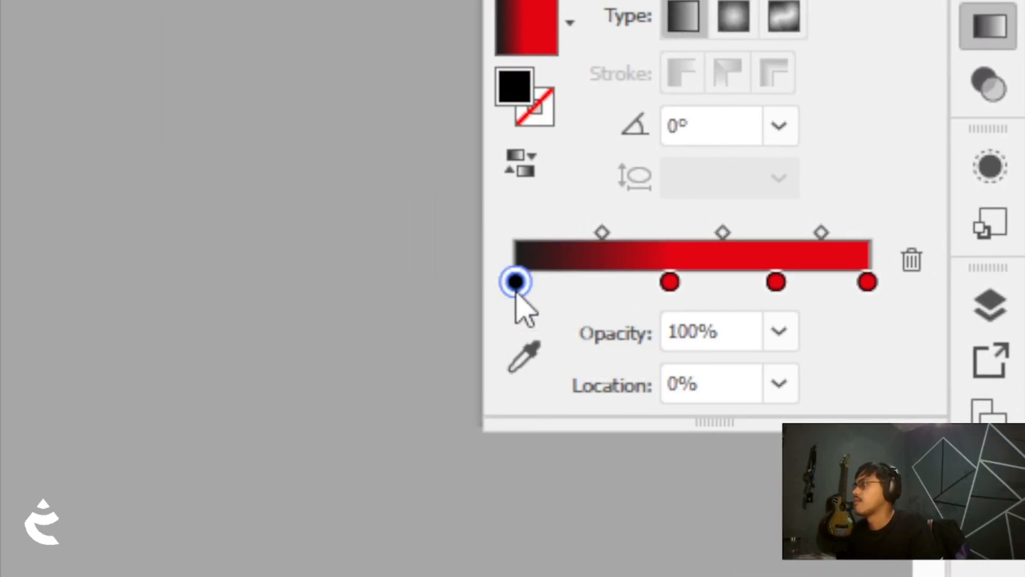
Recolour the gradient's black start stop red from the swatches
{"action": "double_click", "coordinate": [515, 284]}
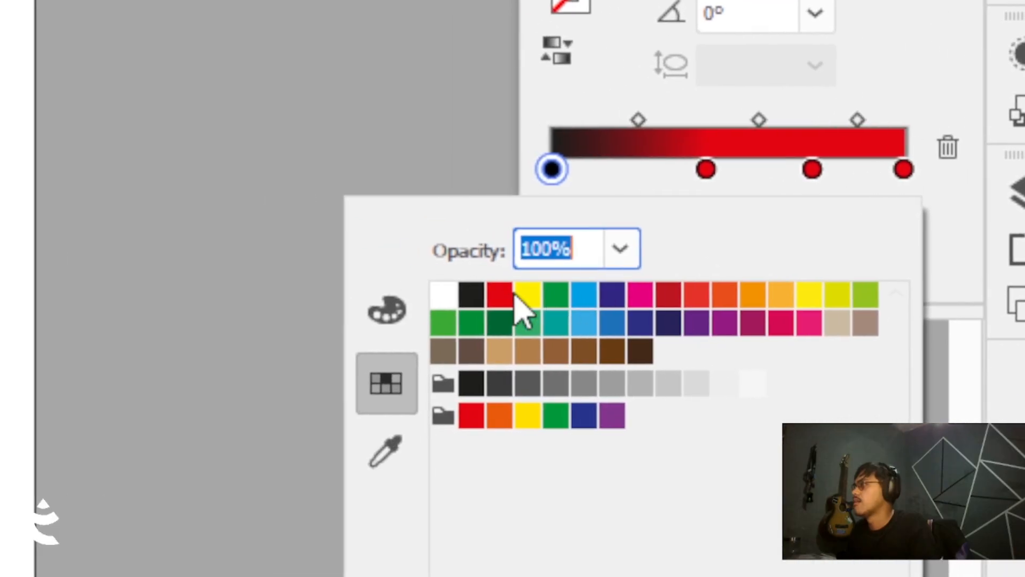
{"action": "left_click", "coordinate": [463, 407]}
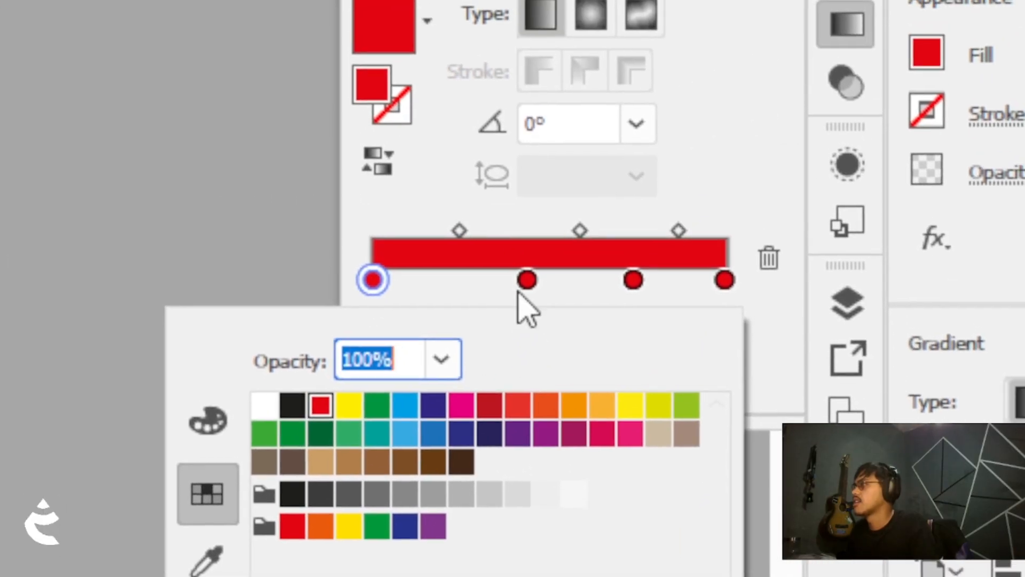
{"action": "left_click", "coordinate": [668, 173]}
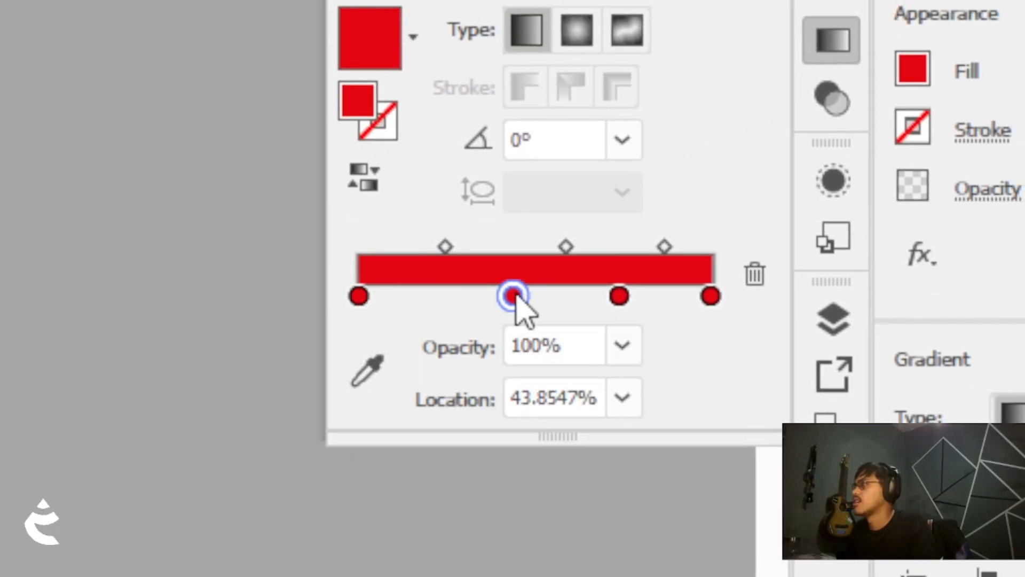
Nudge the second gradient stop slightly left and colour it orange
{"action": "mouse_move", "coordinate": [513, 297]}
{"action": "left_mouse_down"}
{"action": "mouse_move", "coordinate": [527, 297]}
{"action": "mouse_move", "coordinate": [494, 296]}
{"action": "left_mouse_up"}
{"action": "double_click", "coordinate": [494, 296]}
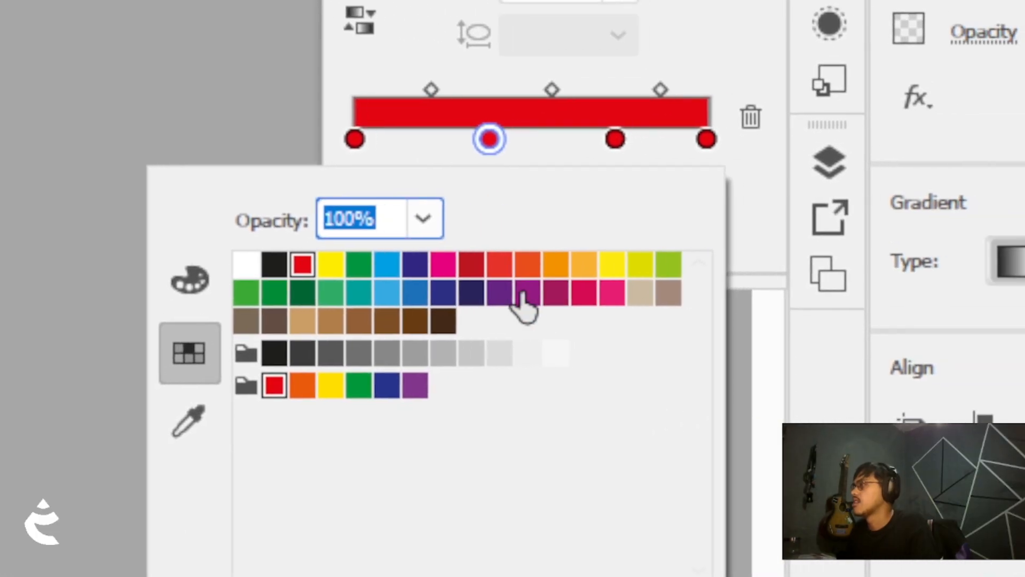
{"action": "left_click", "coordinate": [555, 263]}
Colour the third gradient stop green
{"action": "left_click", "coordinate": [615, 139]}
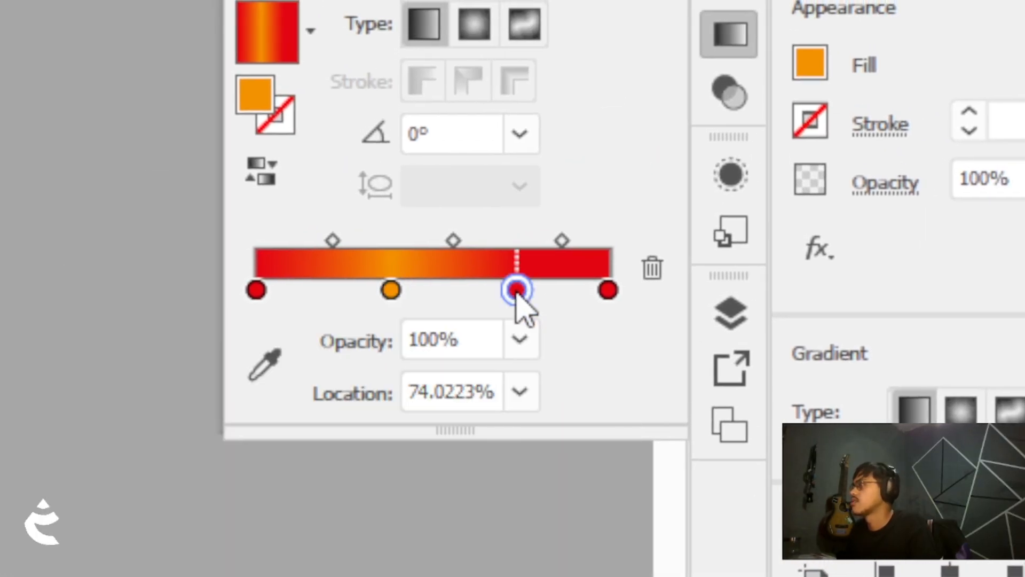
{"action": "double_click", "coordinate": [516, 291]}
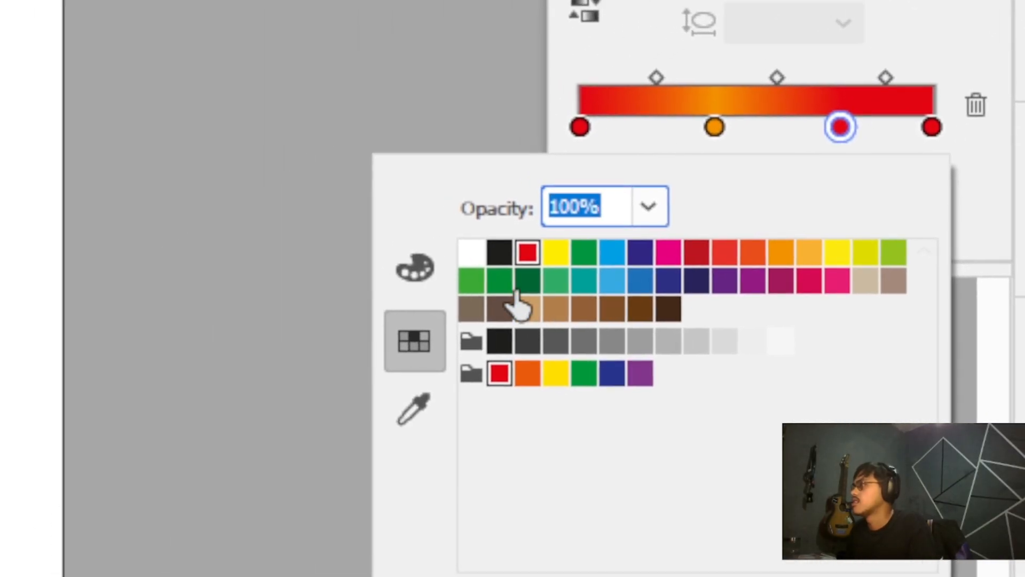
{"action": "left_click", "coordinate": [500, 281]}
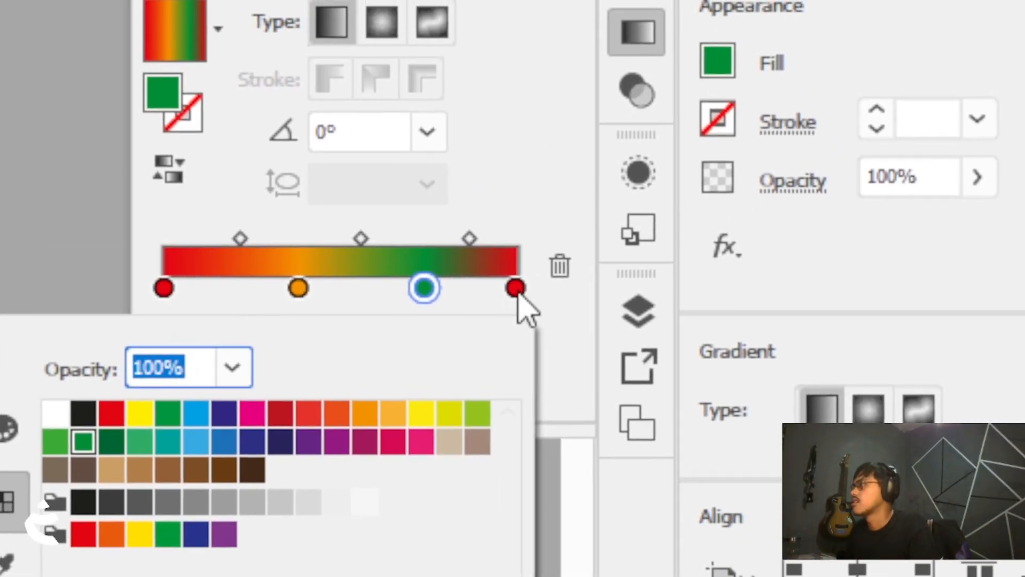
Colour the gradient's last stop blue from the swatches
{"action": "left_click", "coordinate": [516, 291]}
{"action": "left_click", "coordinate": [516, 291]}
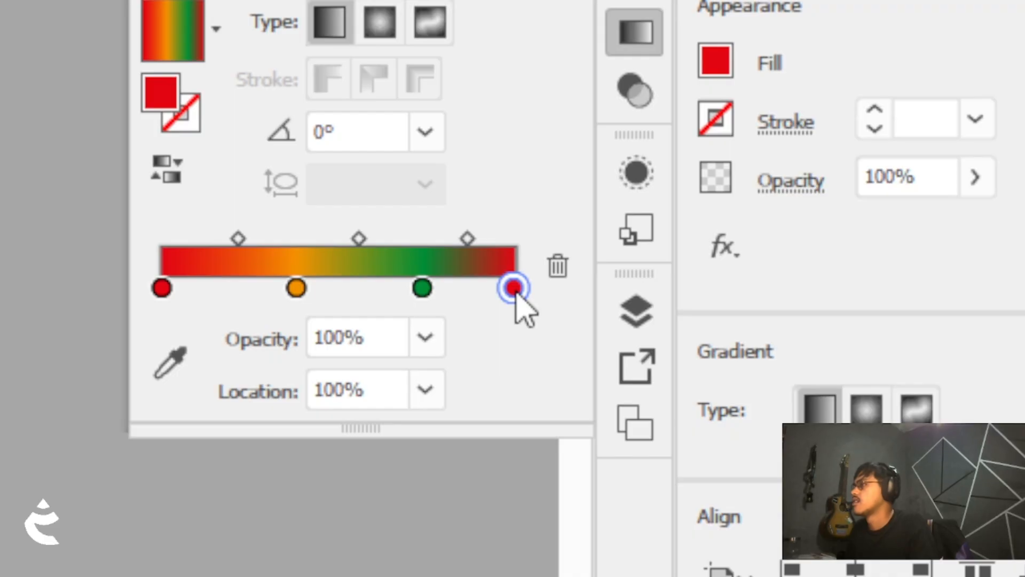
{"action": "double_click", "coordinate": [513, 289]}
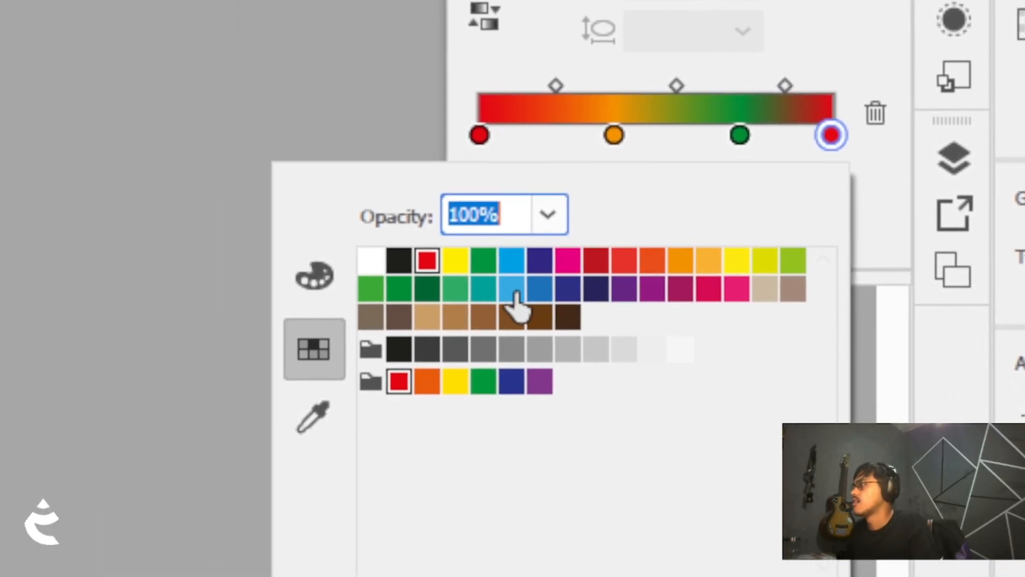
{"action": "left_click", "coordinate": [194, 442]}
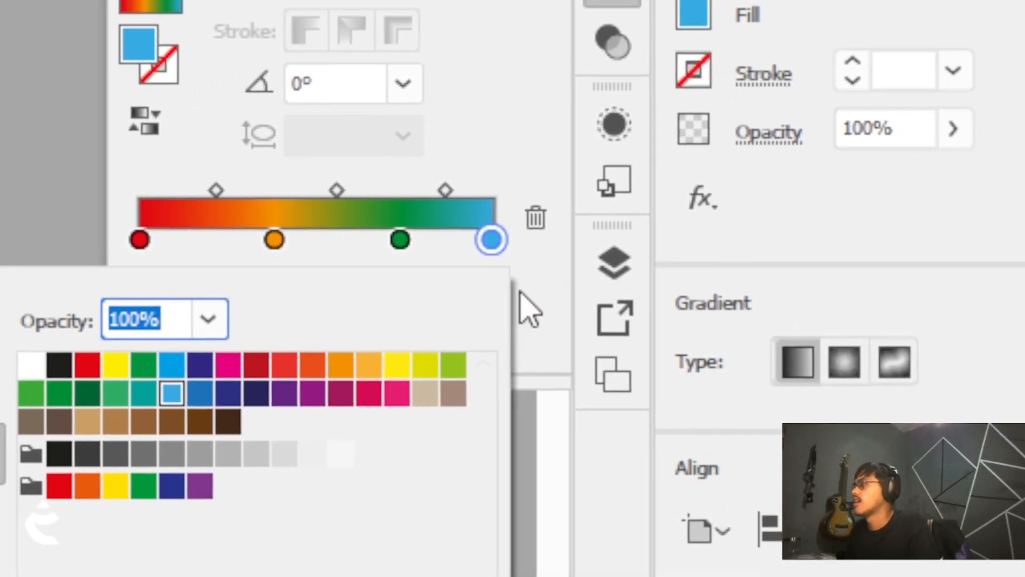
{"action": "left_click", "coordinate": [876, 188]}
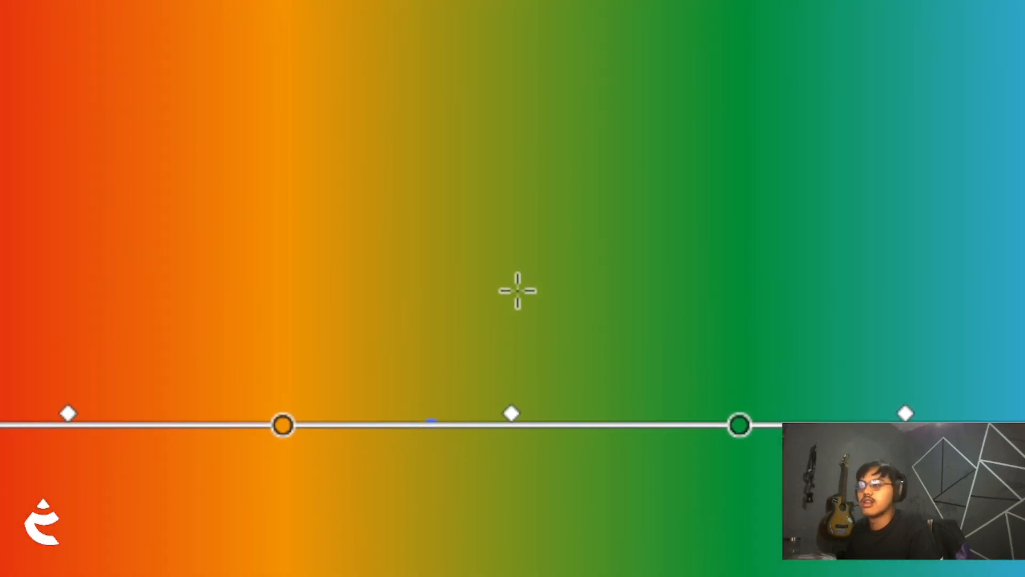
Switch the square's fill to a radial gradient and reverse its colour order
{"action": "key", "text": "z"}
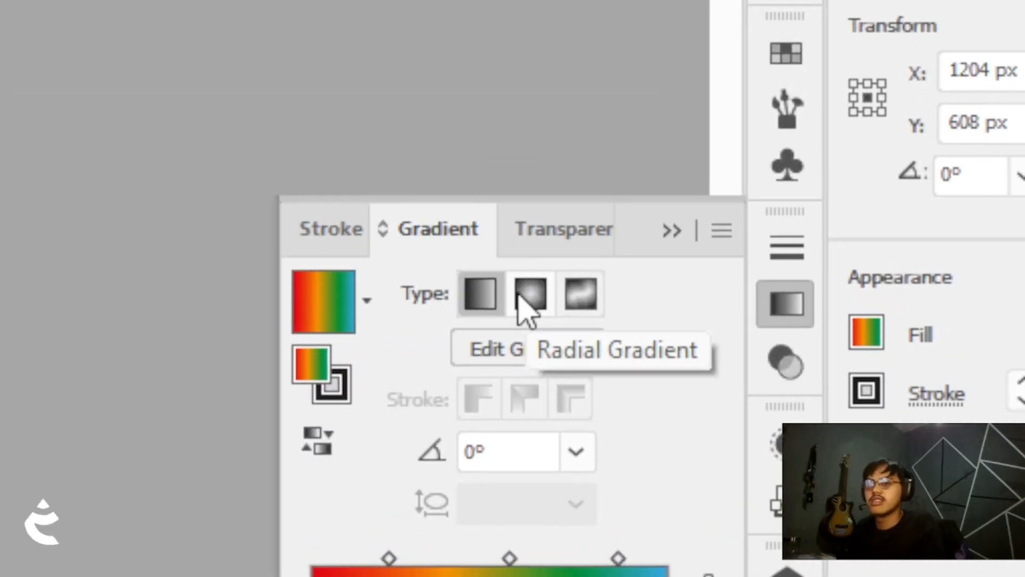
{"action": "left_click", "coordinate": [521, 301]}
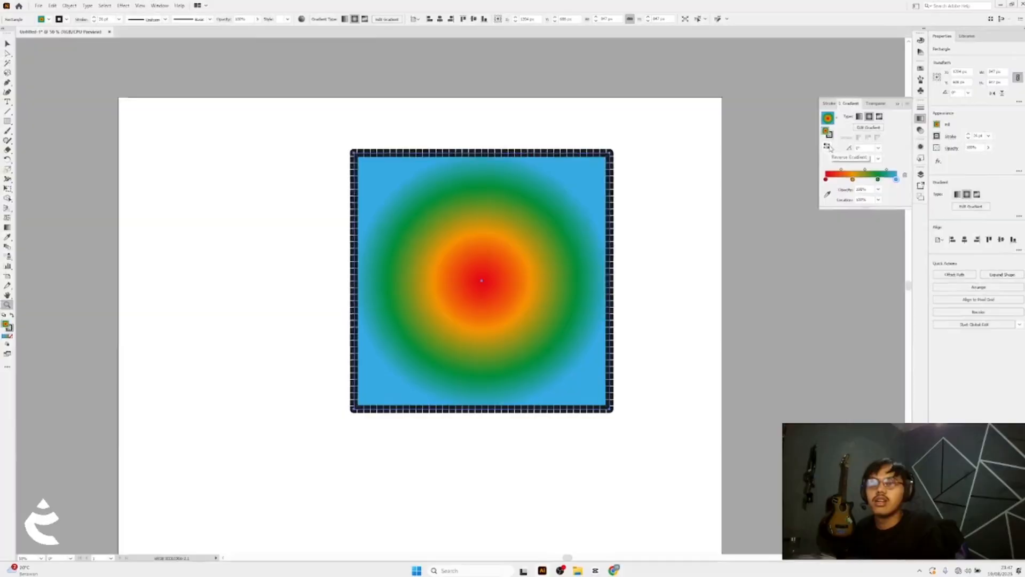
{"action": "left_click", "coordinate": [828, 147]}
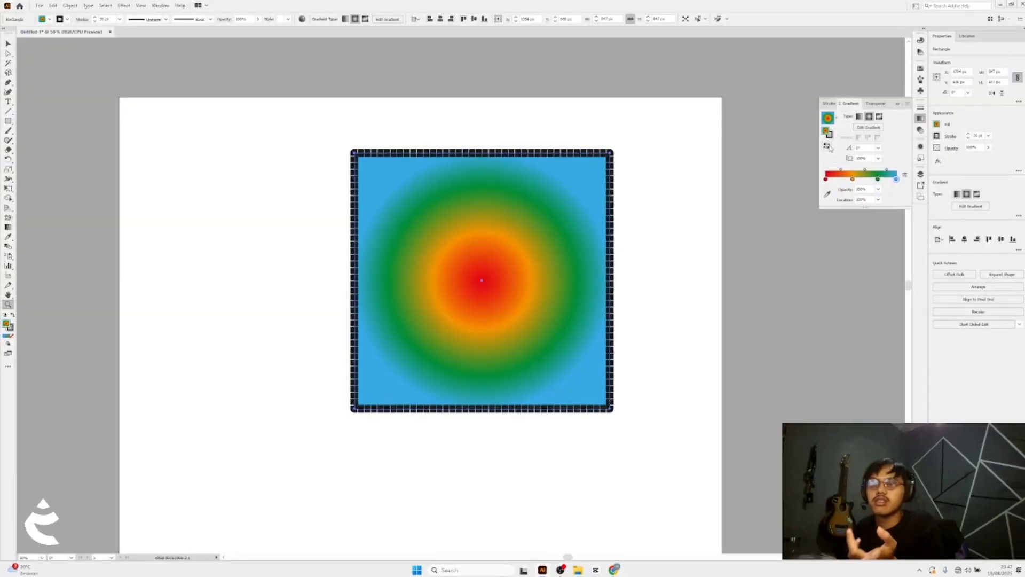
Edit the radial gradient on the square, enlarging its radius past the edges and dragging a middle stop outward
{"action": "left_click", "coordinate": [868, 127]}
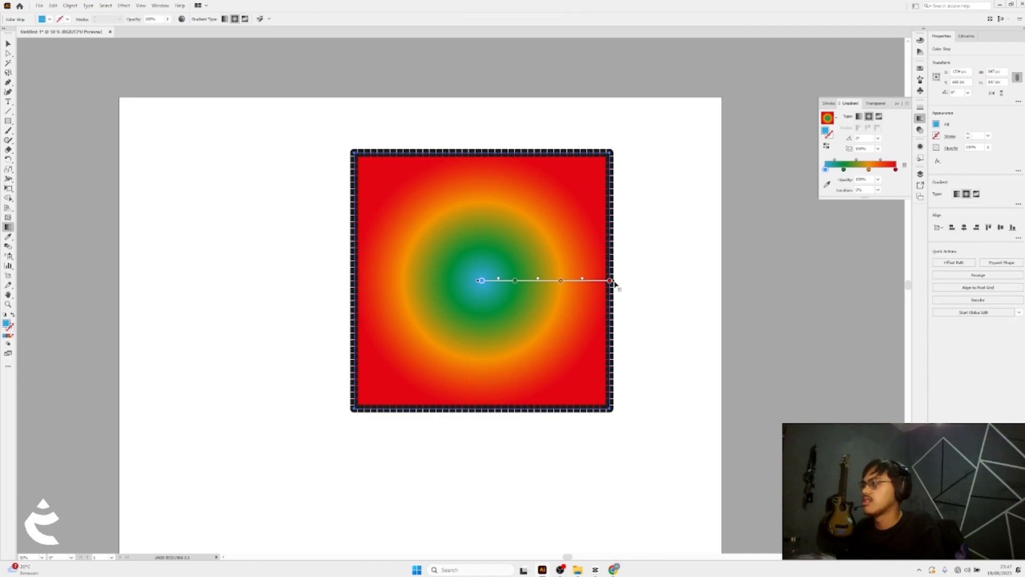
{"action": "left_click_drag", "start_coordinate": [613, 283], "coordinate": [656, 282]}
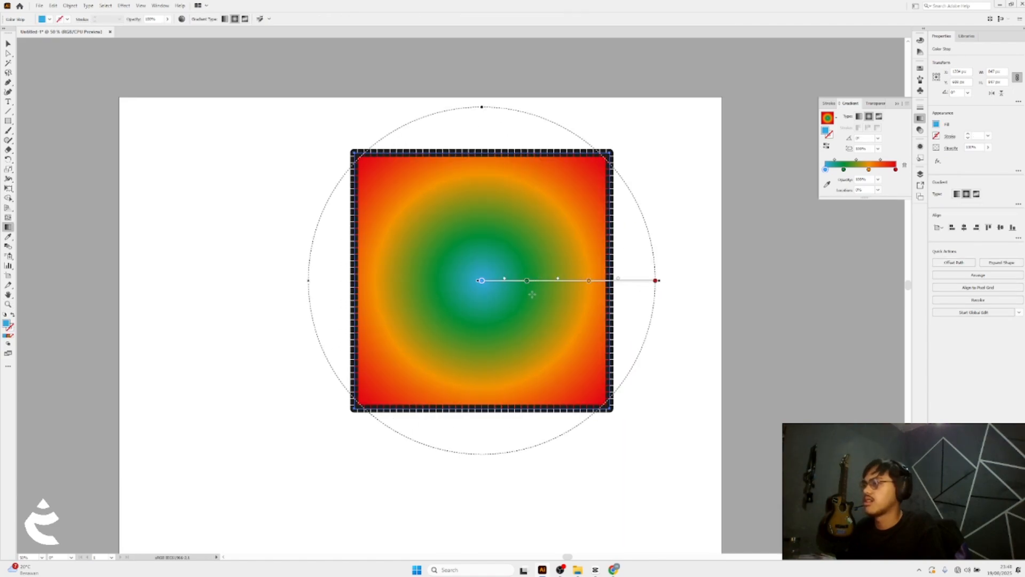
{"action": "mouse_move", "coordinate": [527, 281]}
{"action": "left_mouse_down"}
{"action": "mouse_move", "coordinate": [503, 282]}
{"action": "mouse_move", "coordinate": [603, 284]}
{"action": "left_mouse_up"}
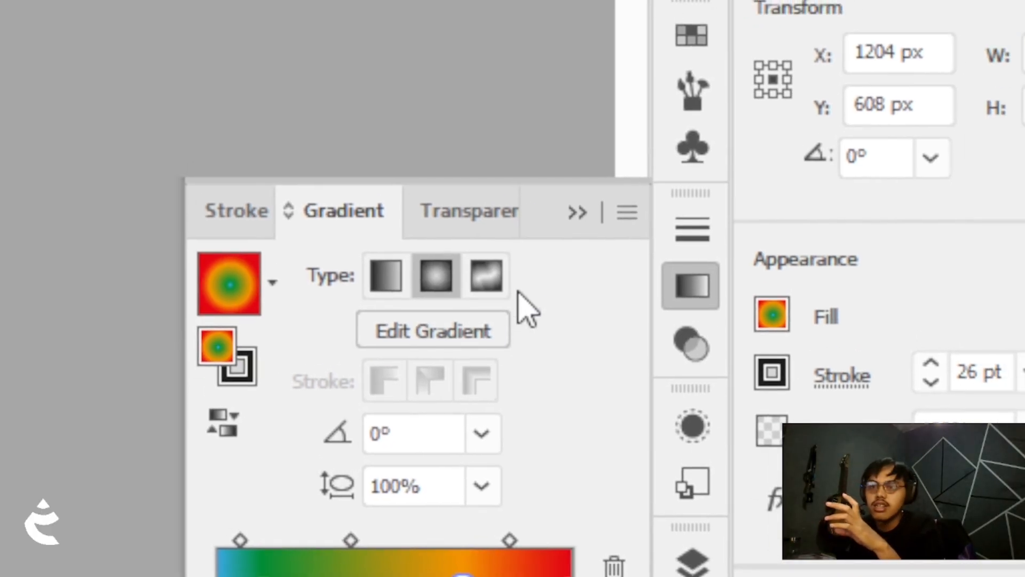
Switch the square's fill to a freeform gradient and activate the Gradient tool to show its colour points
{"action": "left_click", "coordinate": [500, 285]}
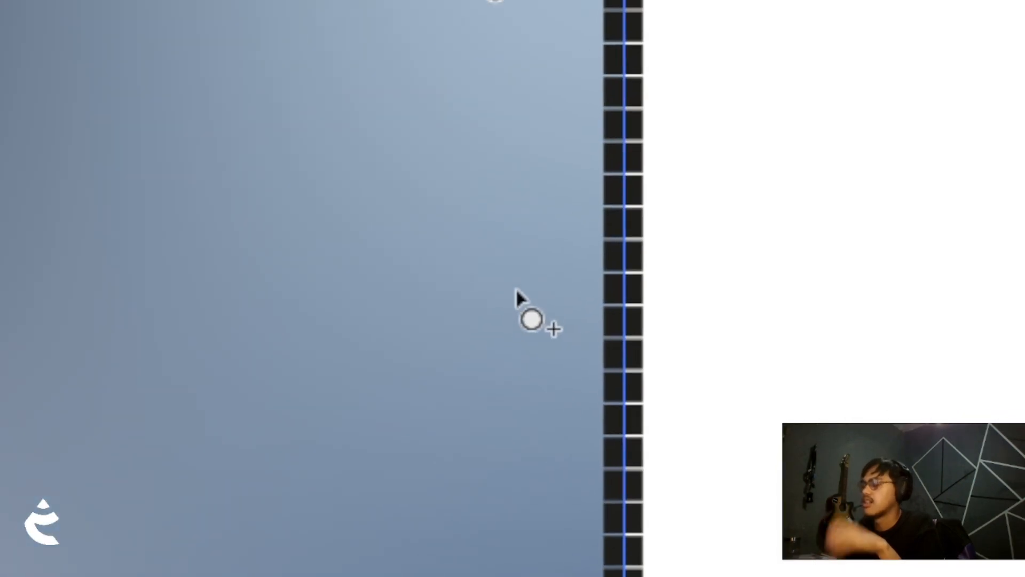
{"action": "key", "text": "z"}
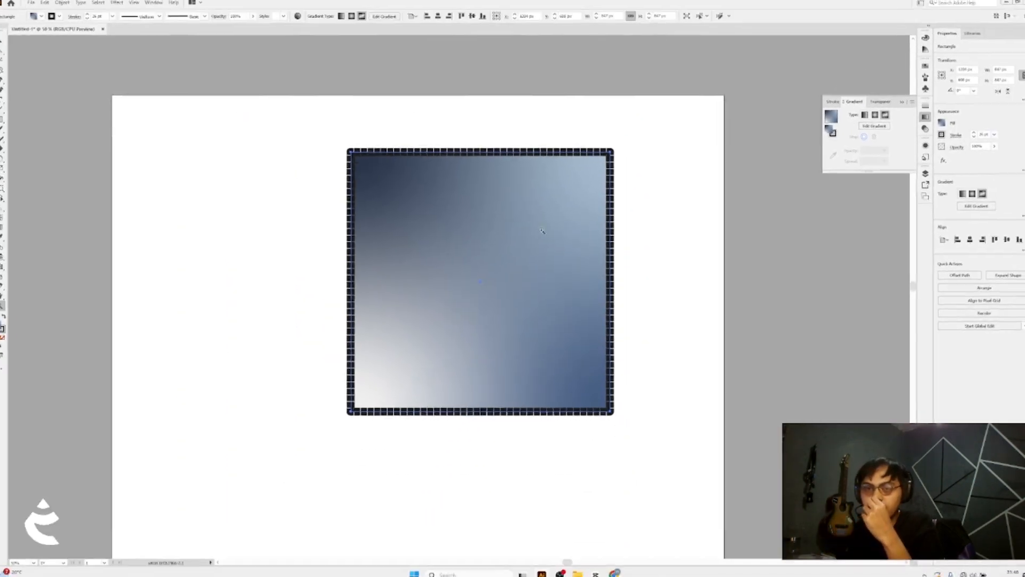
{"action": "key", "text": "g"}
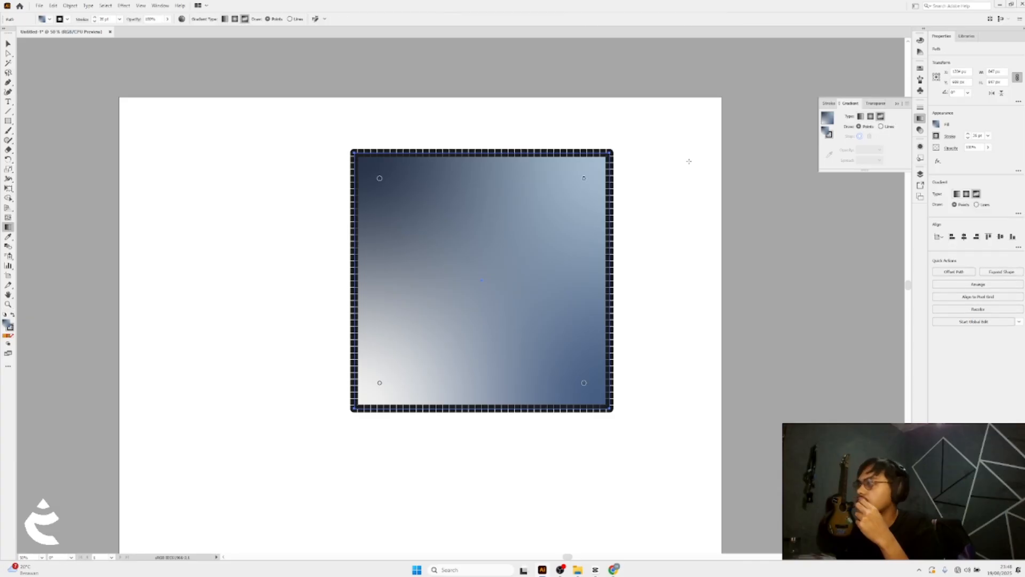
Colour the bottom-right freeform gradient point yellow
{"action": "left_click", "coordinate": [379, 179]}
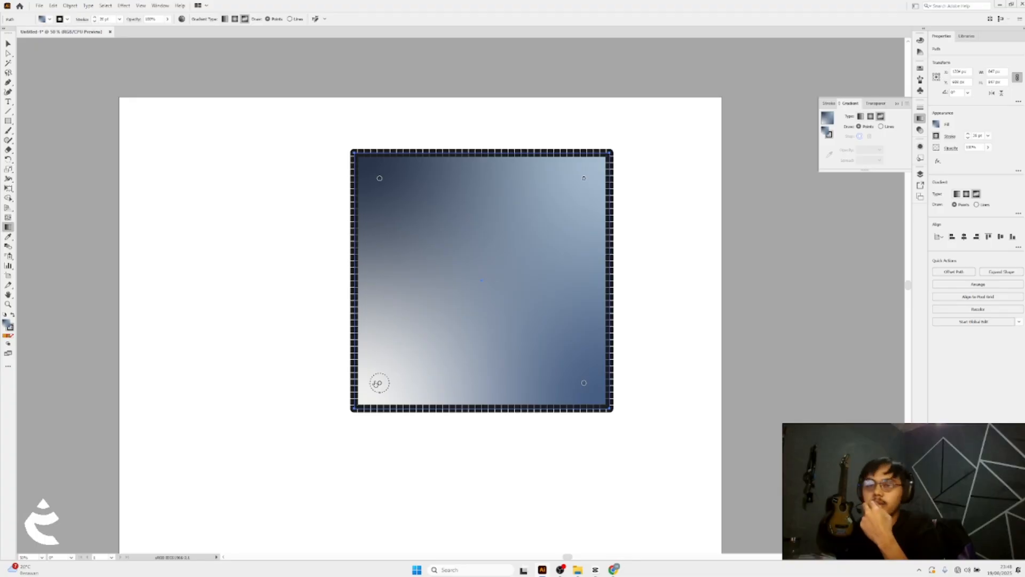
{"action": "key", "text": "v"}
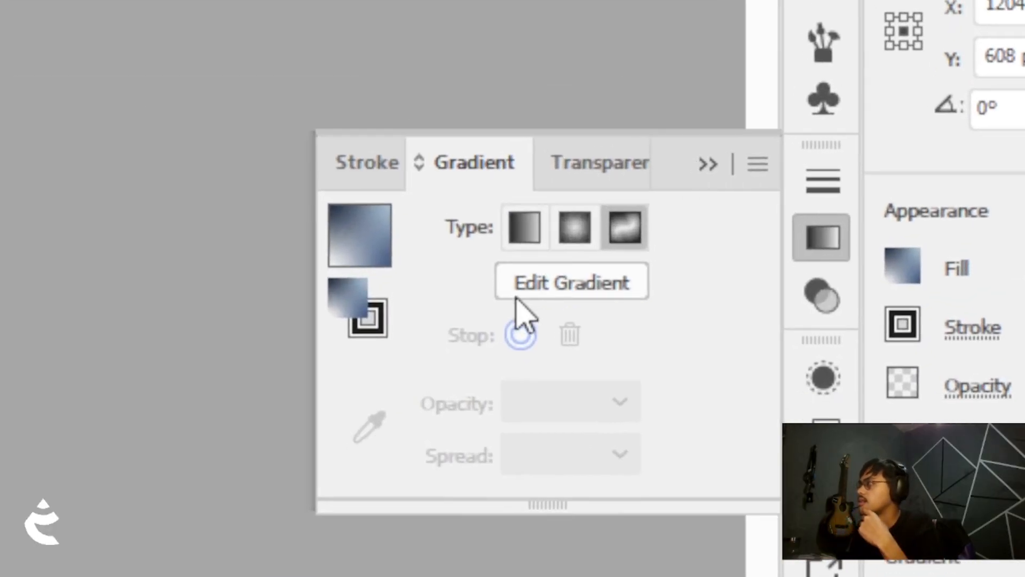
{"action": "left_click", "coordinate": [652, 180]}
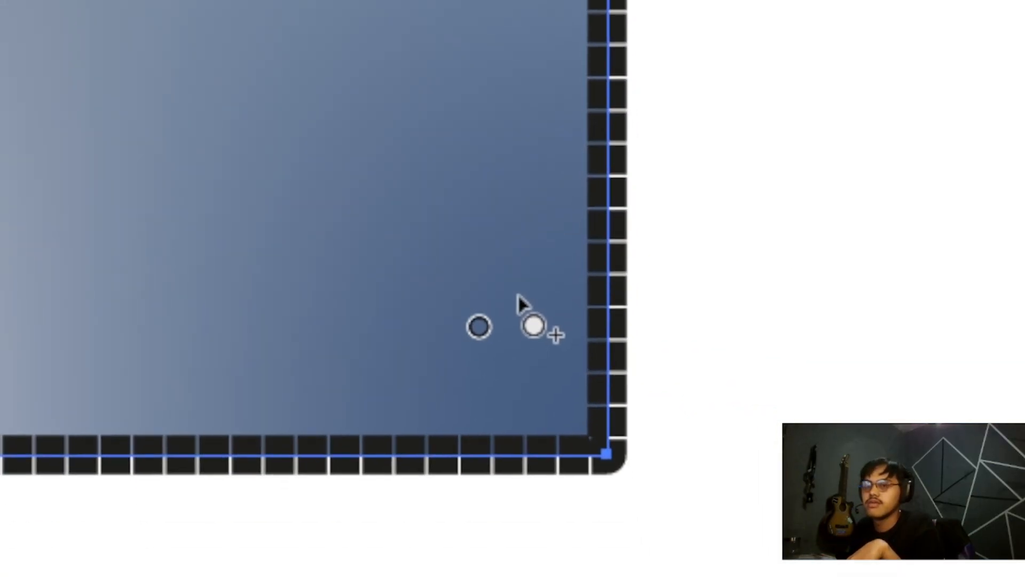
{"action": "mouse_move", "coordinate": [518, 290]}
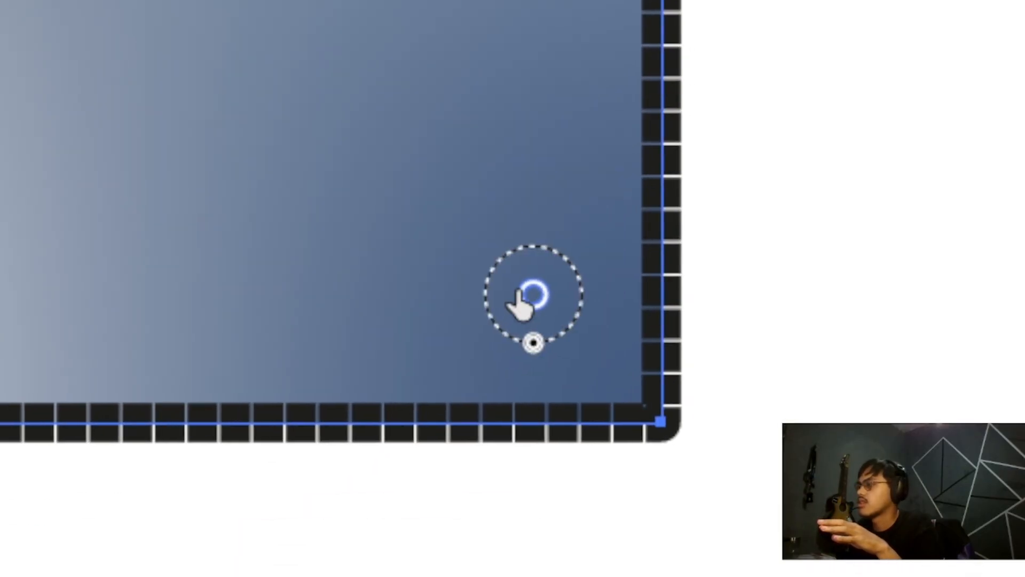
{"action": "double_click", "coordinate": [521, 300]}
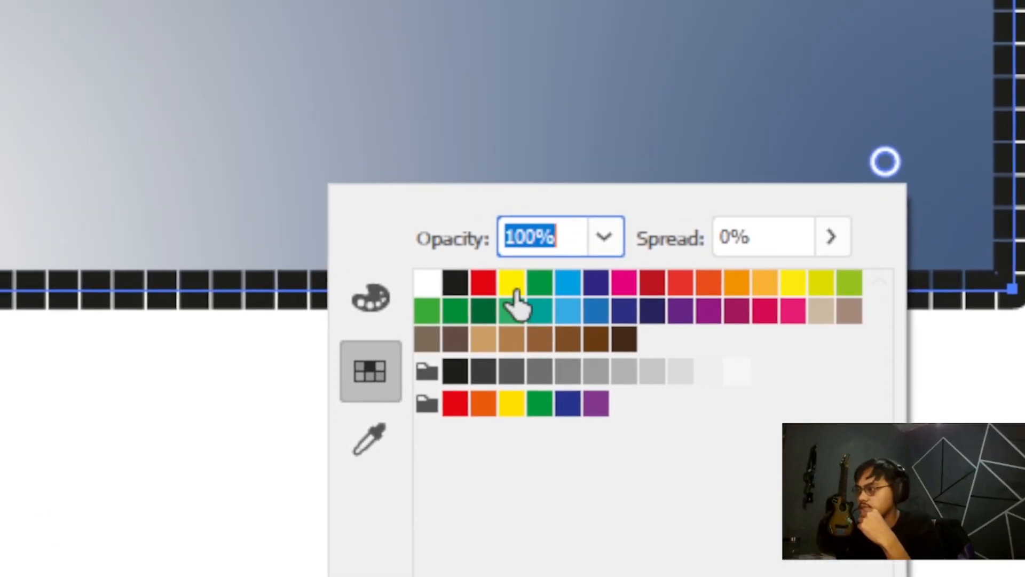
{"action": "left_click", "coordinate": [513, 288]}
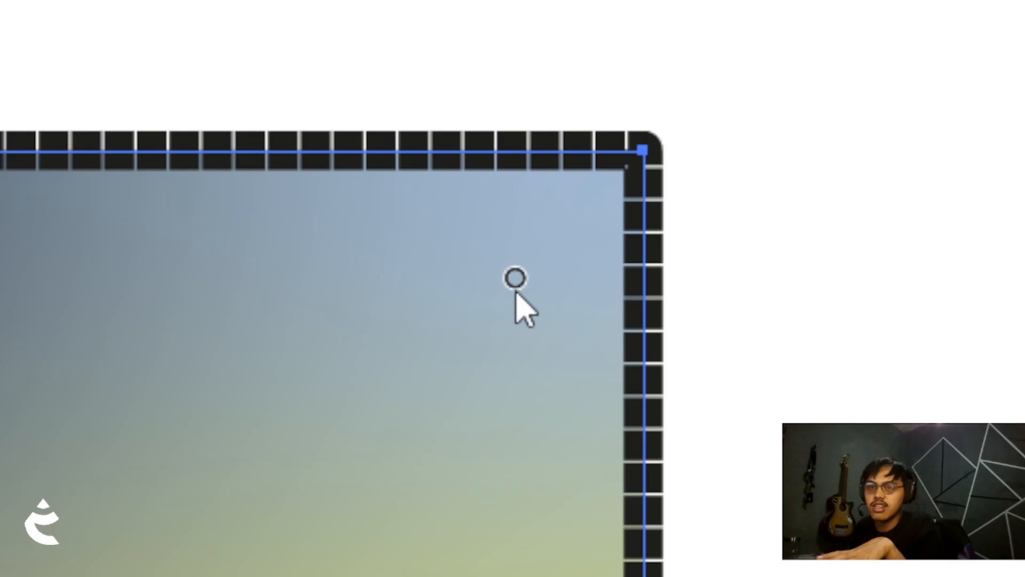
Colour the top-right freeform gradient point teal
{"action": "left_click", "coordinate": [515, 280]}
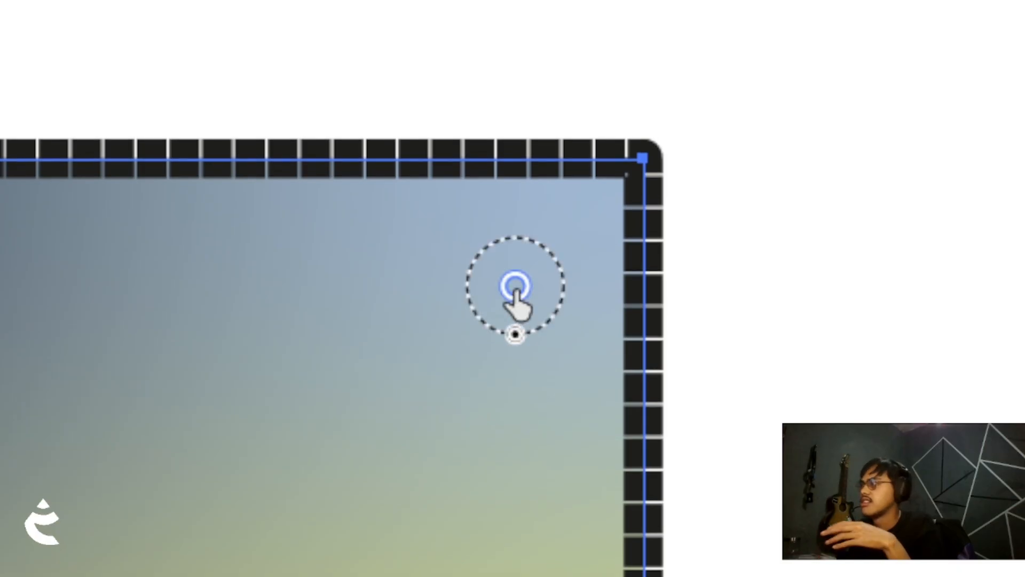
{"action": "double_click", "coordinate": [515, 287]}
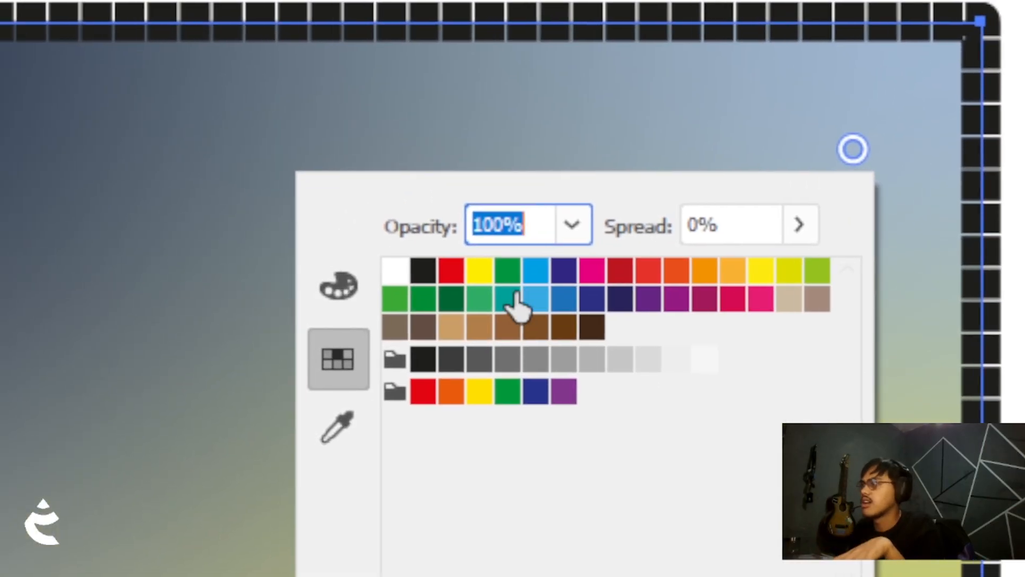
{"action": "left_click", "coordinate": [511, 299]}
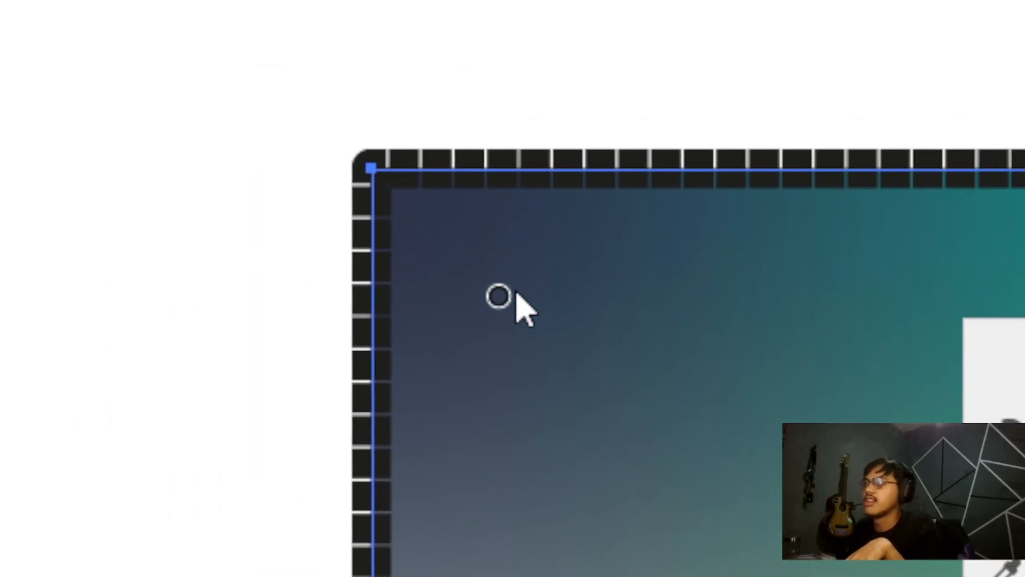
Colour the top-left freeform gradient point magenta
{"action": "double_click", "coordinate": [515, 294]}
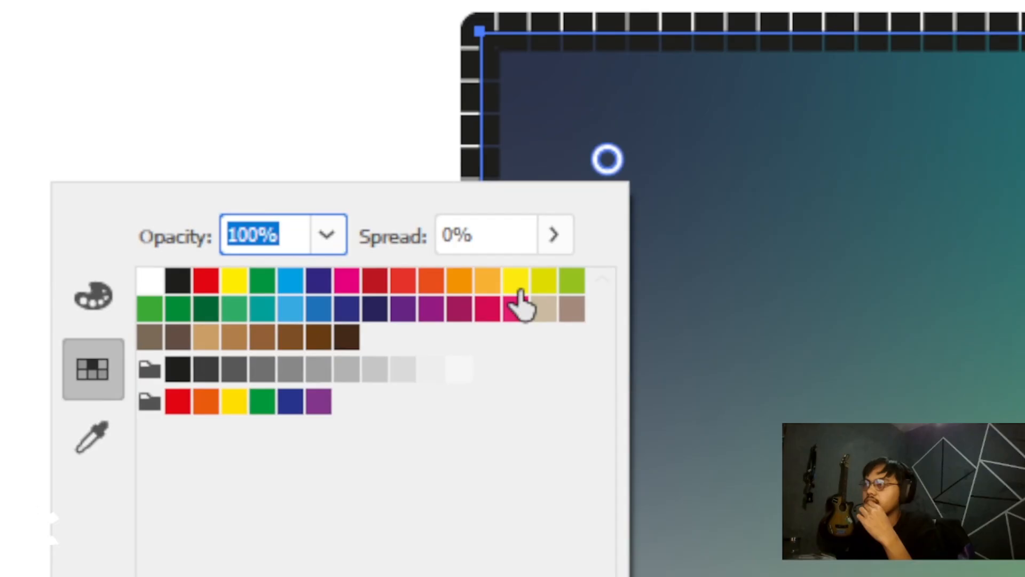
{"action": "left_click", "coordinate": [570, 283]}
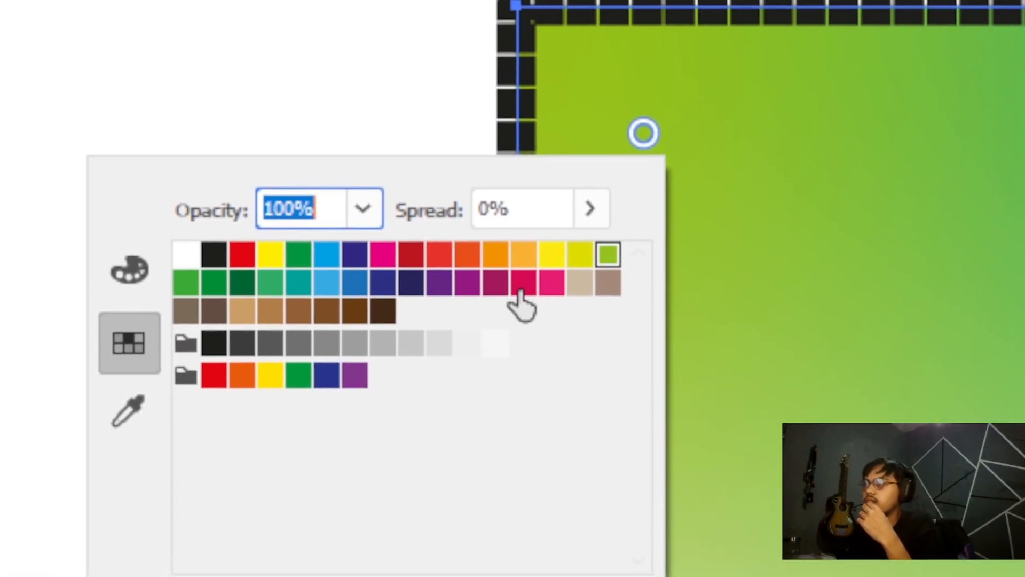
{"action": "left_click", "coordinate": [551, 283]}
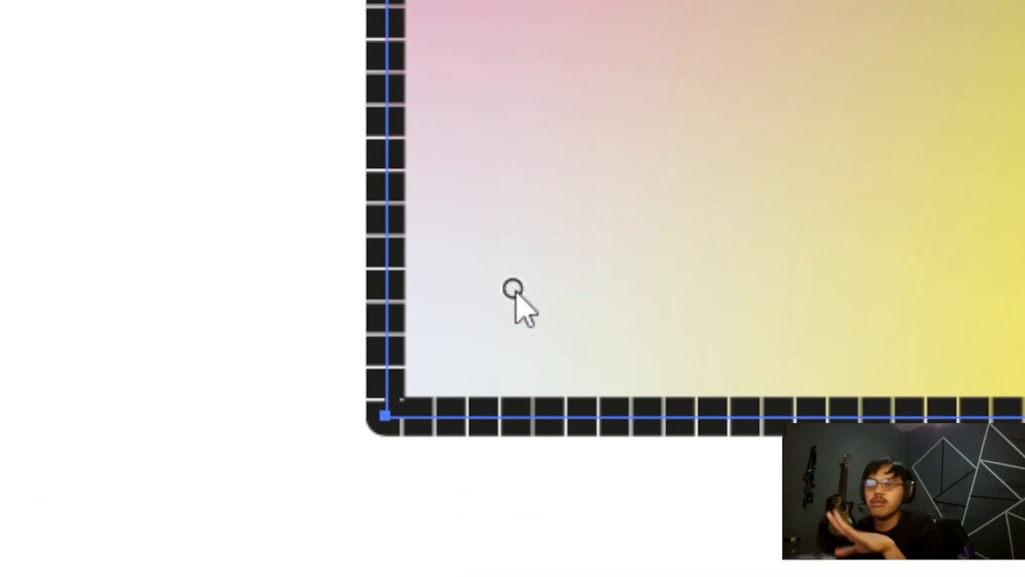
Recolour the bottom-left freeform gradient point brown from the swatches
{"action": "double_click", "coordinate": [513, 288]}
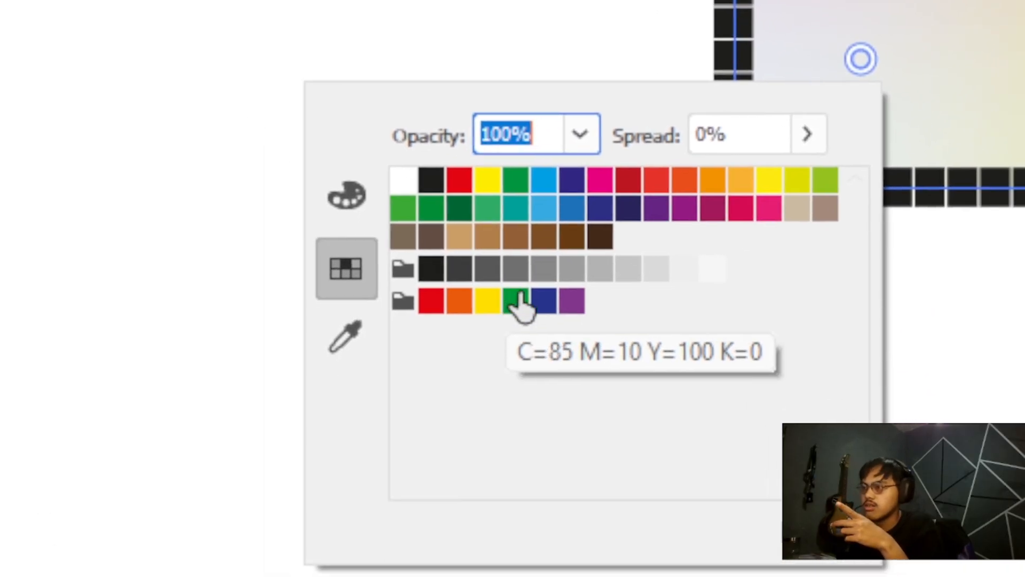
{"action": "left_click", "coordinate": [546, 301]}
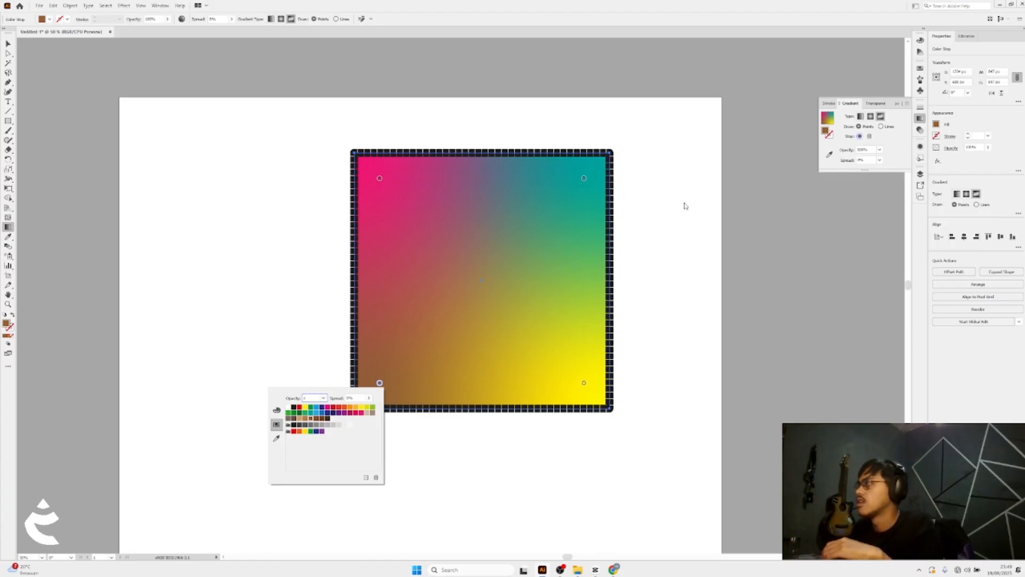
{"action": "left_click", "coordinate": [893, 140]}
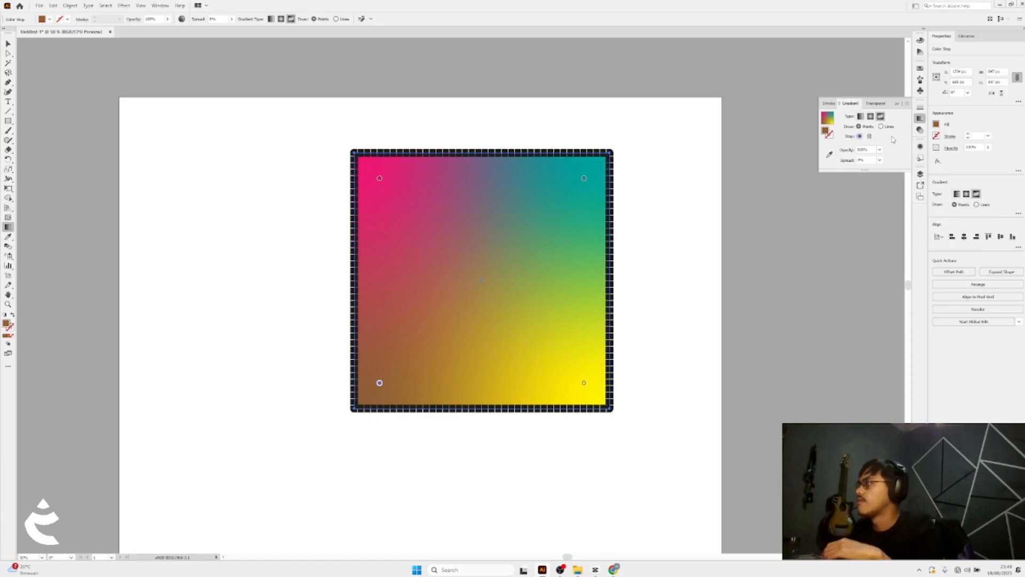
Add a new freeform point, move it to the square's centre and colour it white
{"action": "left_click", "coordinate": [466, 260]}
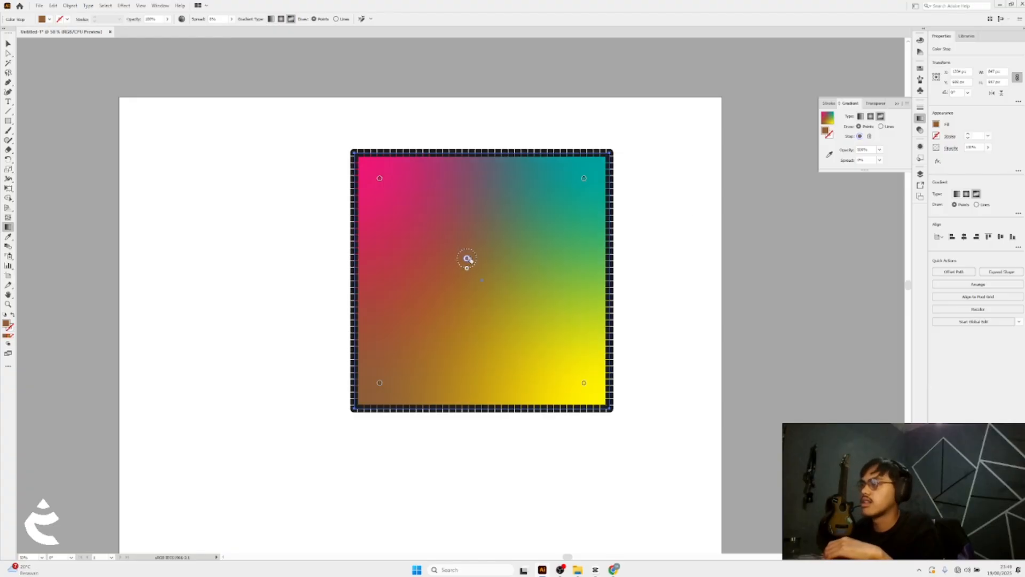
{"action": "left_click_drag", "start_coordinate": [467, 260], "coordinate": [481, 278]}
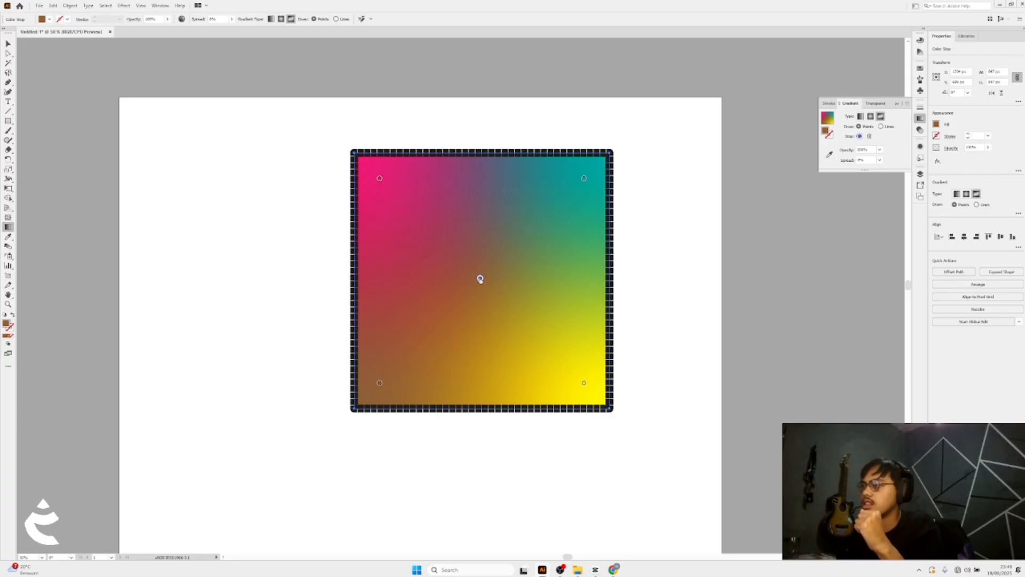
{"action": "double_click", "coordinate": [480, 278]}
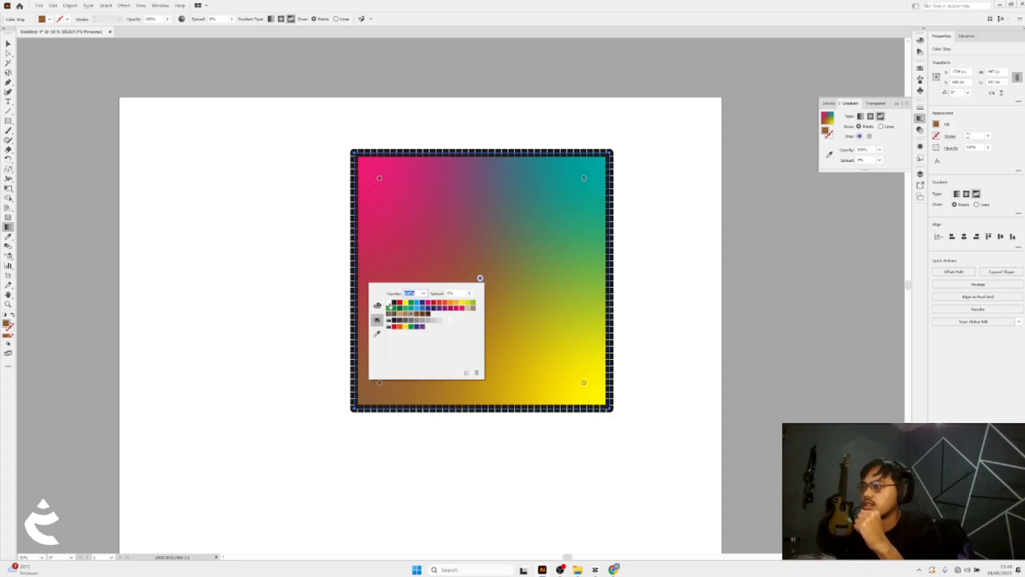
{"action": "left_click", "coordinate": [389, 303]}
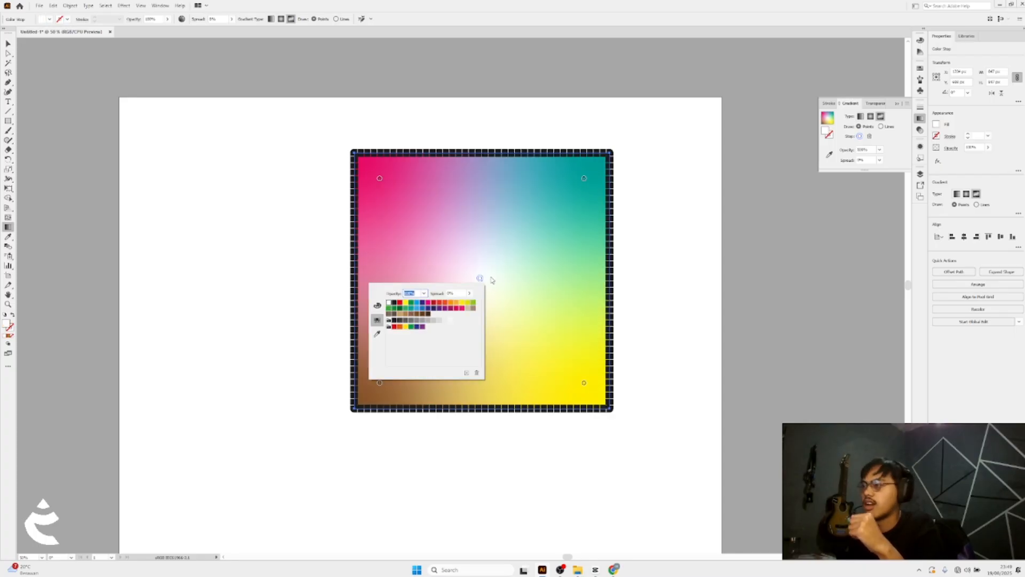
{"action": "left_click", "coordinate": [493, 279]}
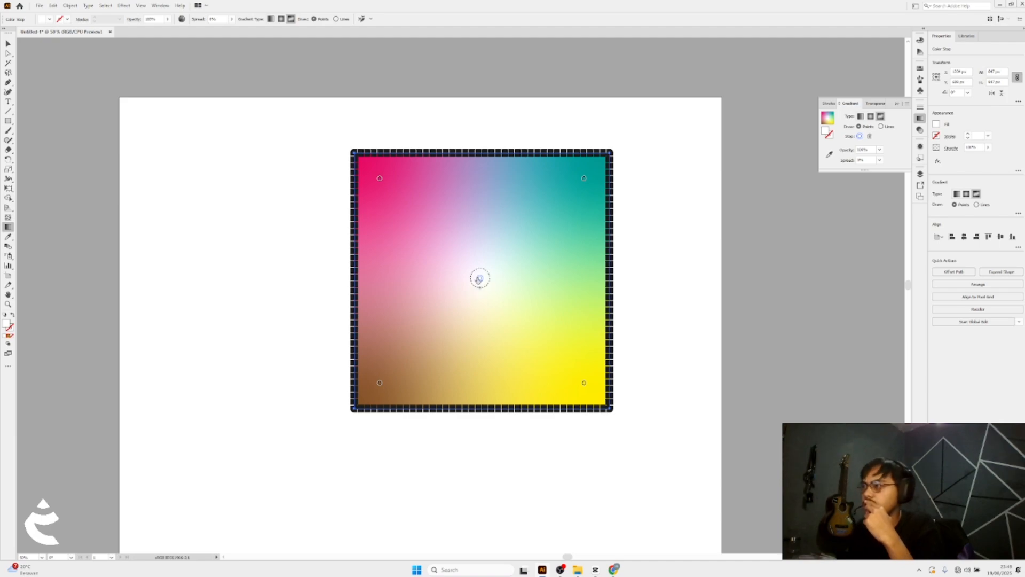
Move the central white point slightly upward and widen its spread
{"action": "key", "text": "z"}
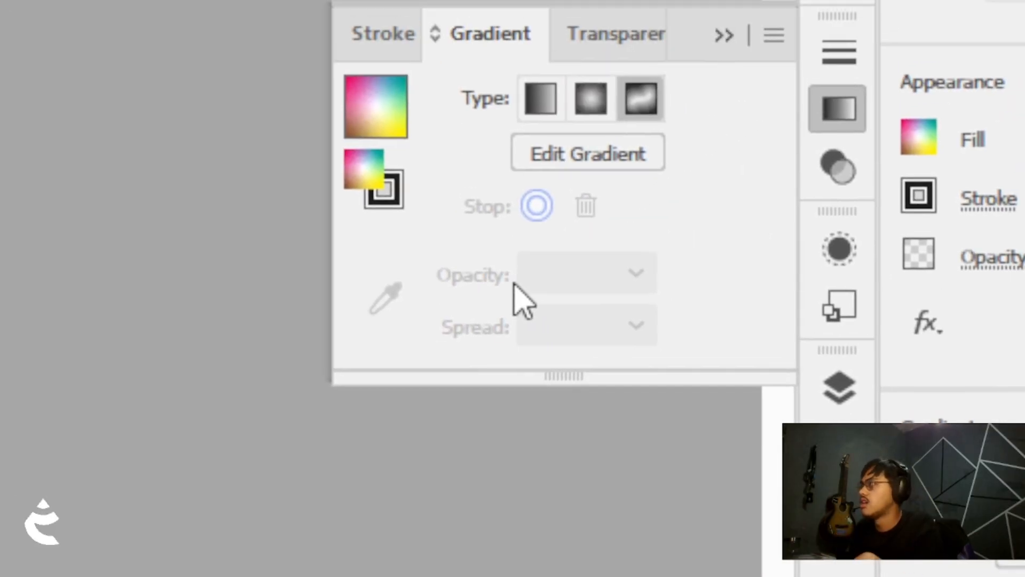
{"action": "left_click", "coordinate": [521, 284]}
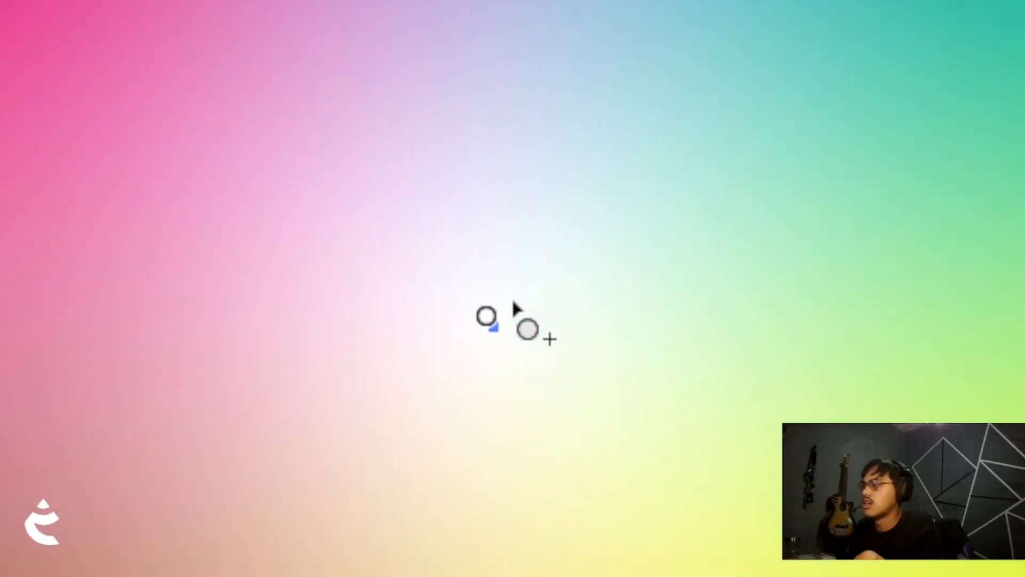
{"action": "left_click", "coordinate": [508, 286]}
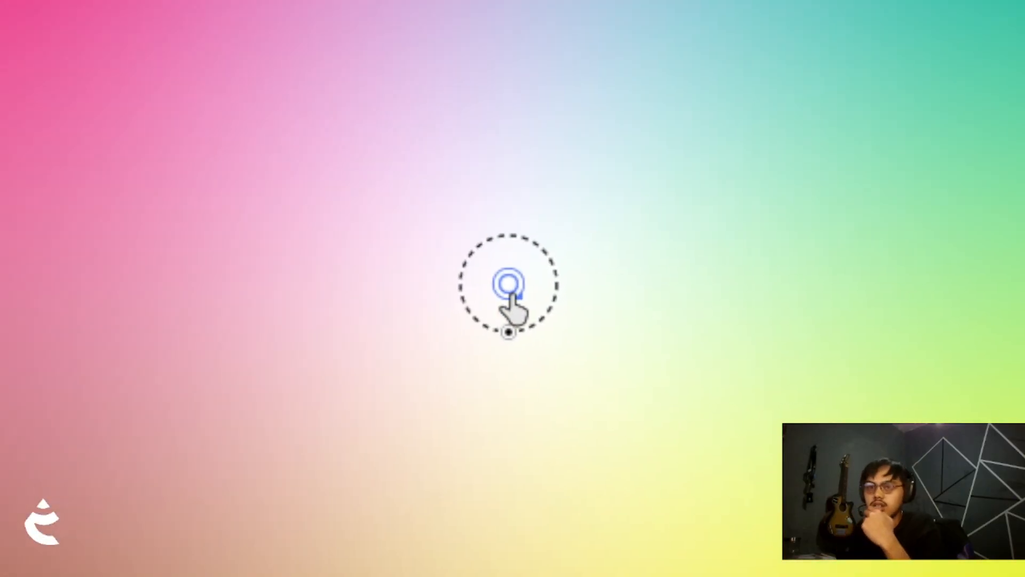
{"action": "left_click_drag", "start_coordinate": [509, 288], "coordinate": [518, 243]}
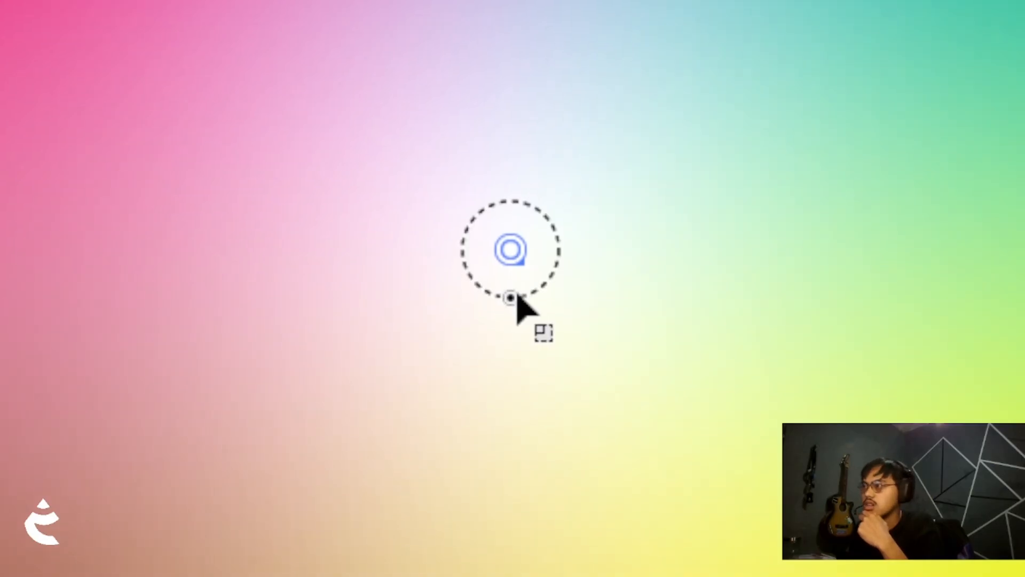
{"action": "left_click_drag", "start_coordinate": [515, 294], "coordinate": [524, 514]}
{"action": "key", "text": "z"}
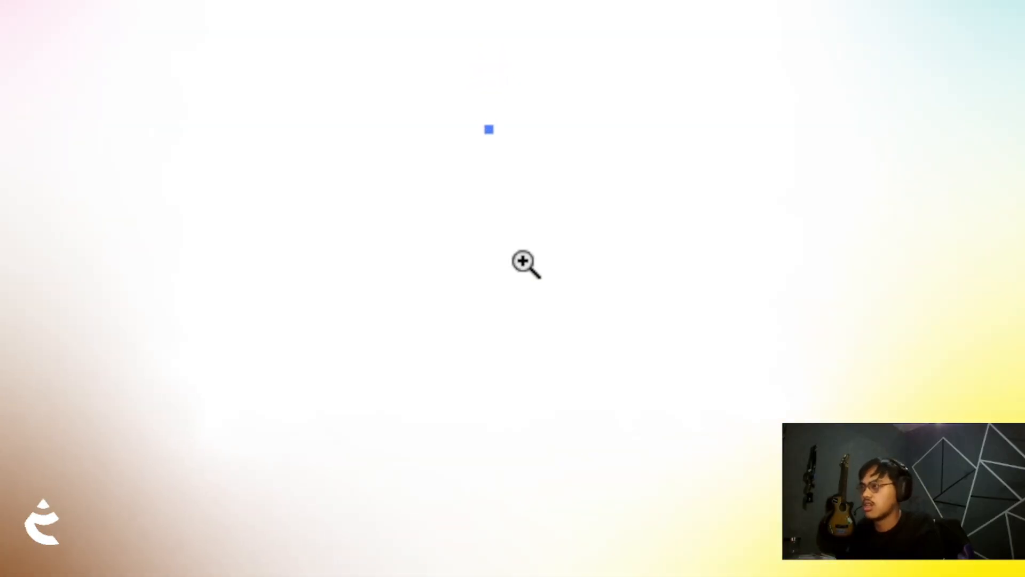